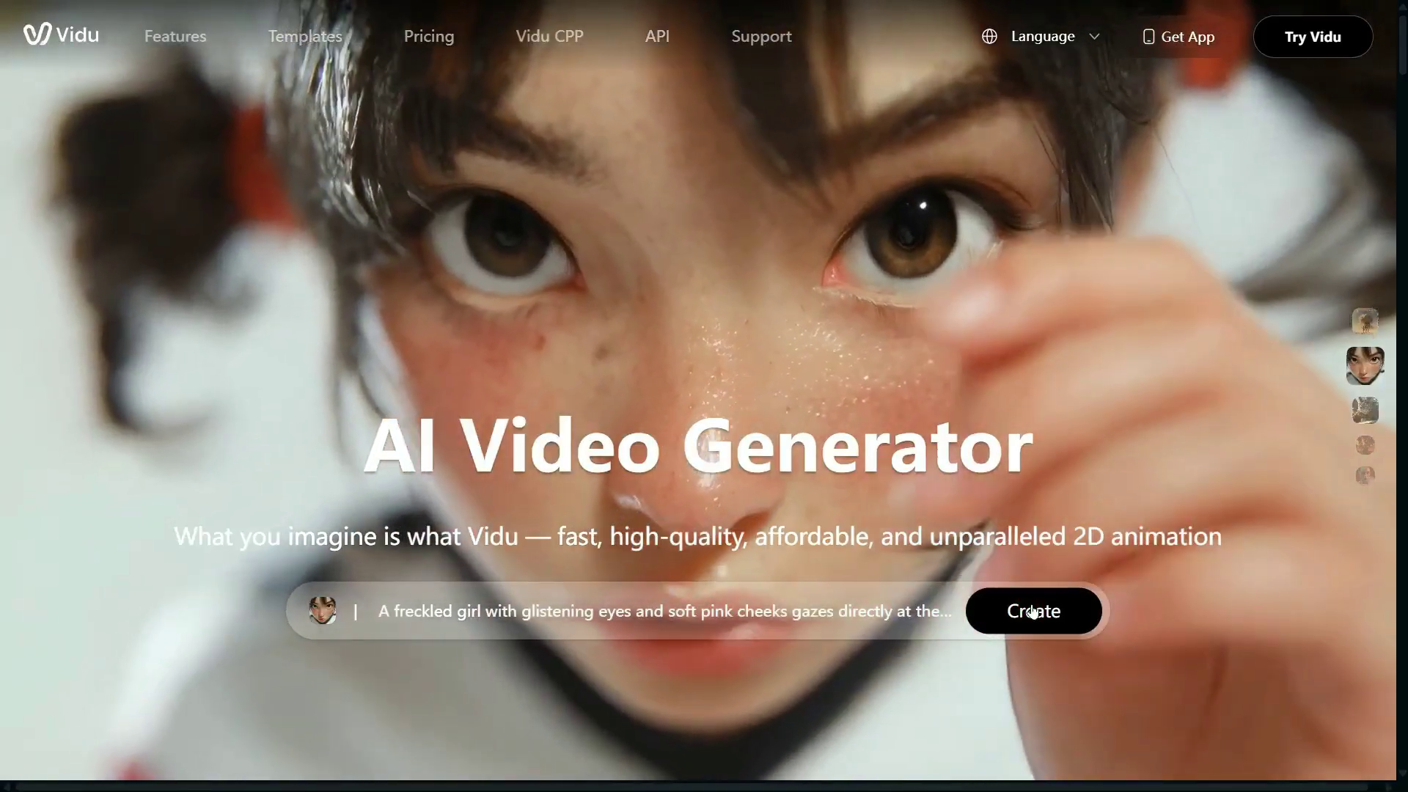
- Sign in to Vidu with a Google account
{"action": "left_click", "coordinate": [1033, 613]}
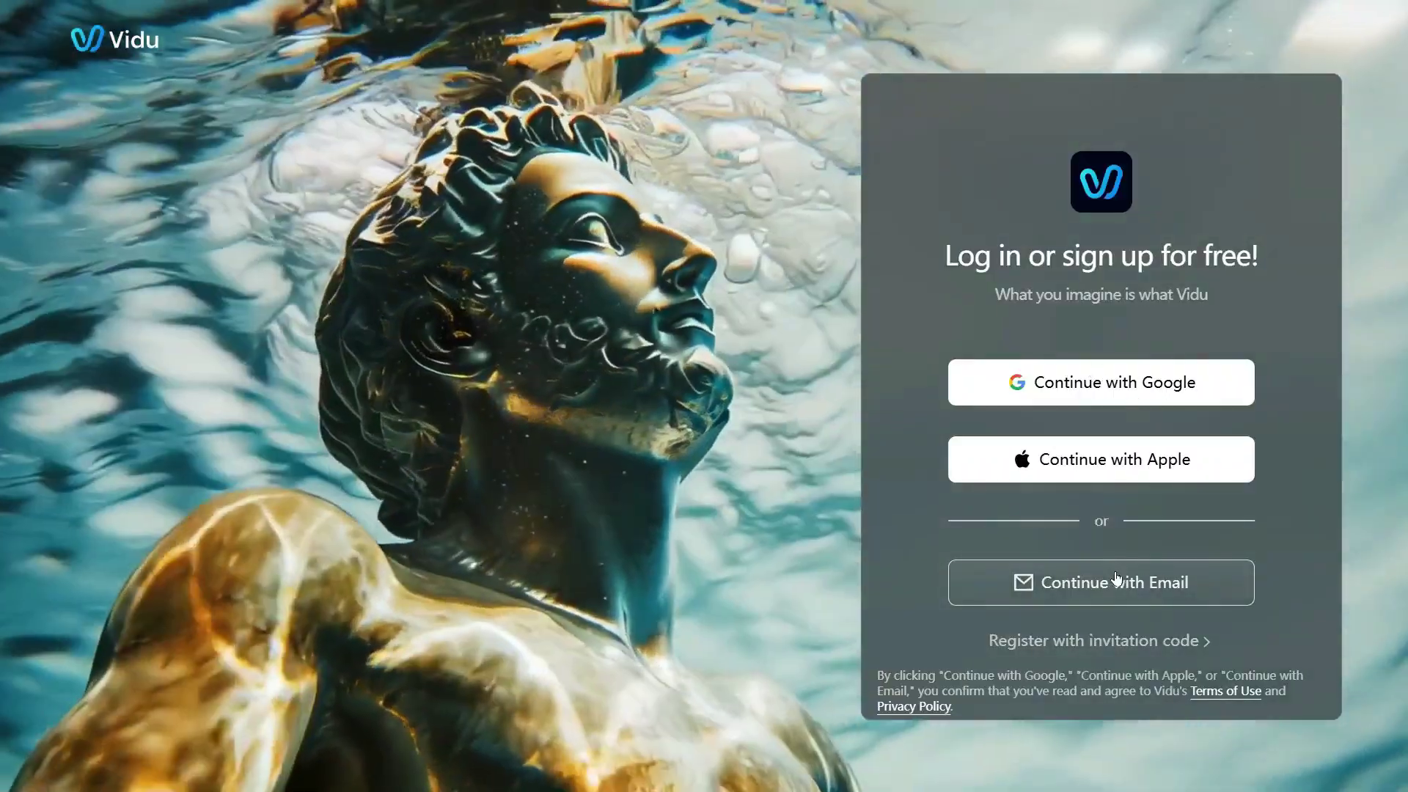
{"action": "left_click", "coordinate": [1104, 397]}
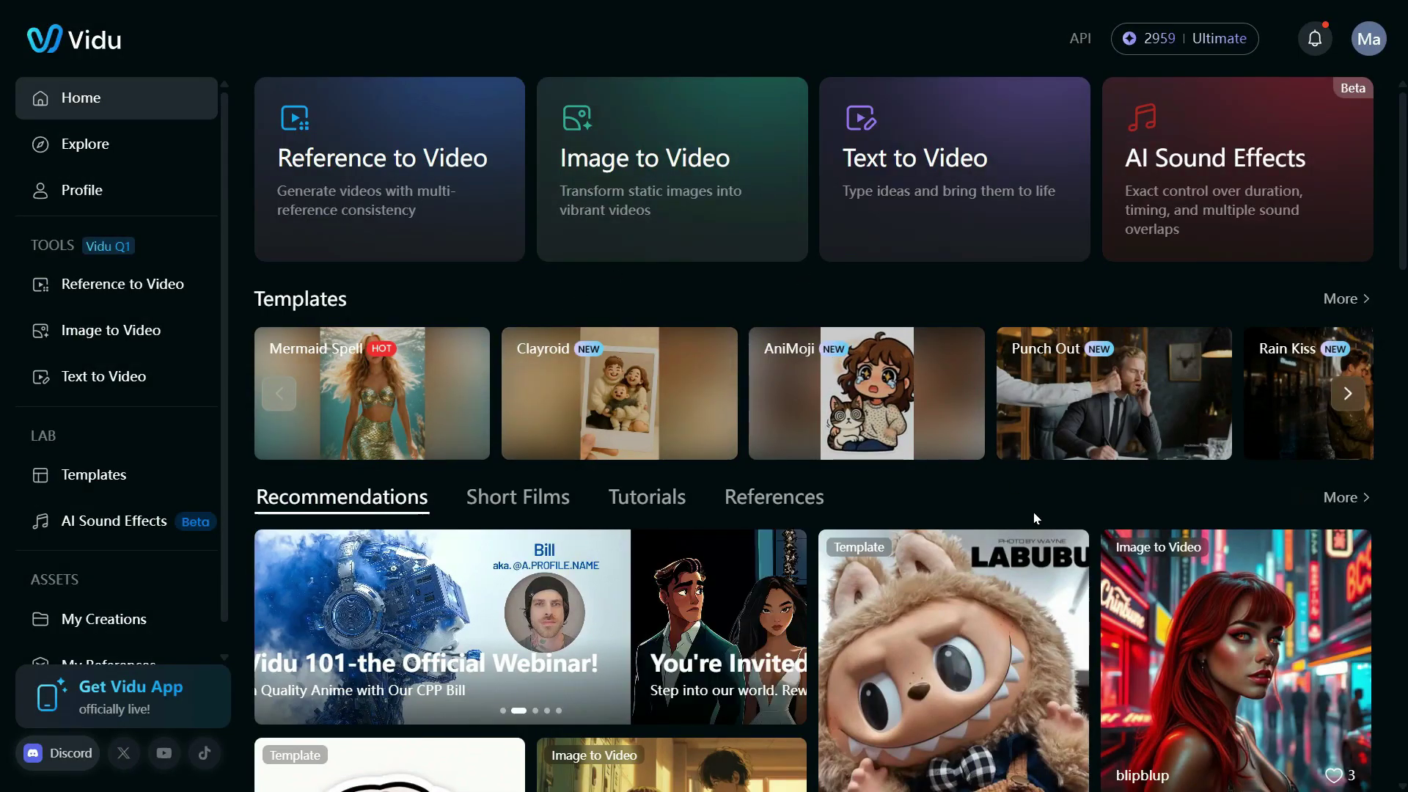
{"action": "scroll", "coordinate": [665, 585], "scroll_direction": "down", "scroll_amount": 3}
{"action": "scroll", "coordinate": [730, 622], "scroll_direction": "up", "scroll_amount": 3}
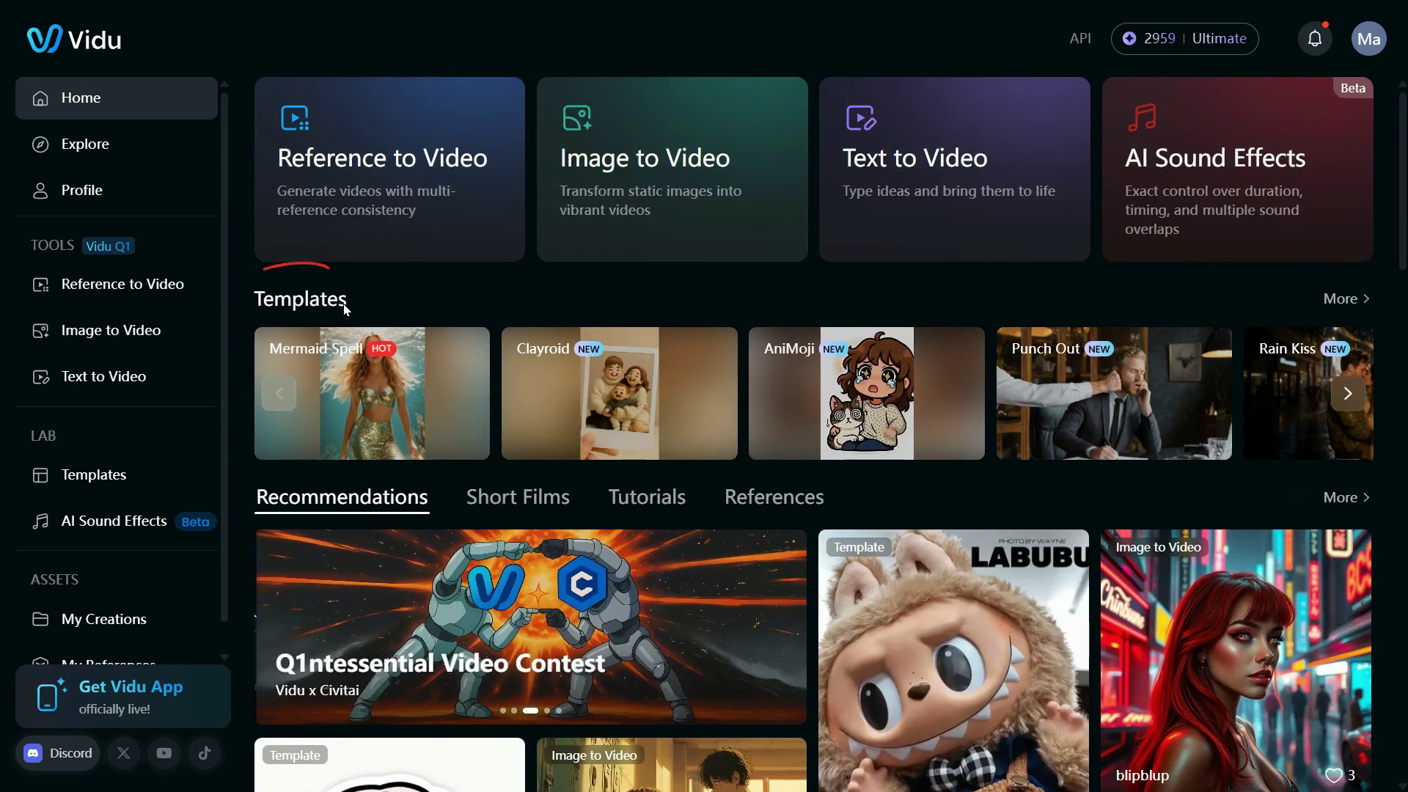
- Open the full Templates gallery and browse categories like Love and WowFactor
{"action": "left_click", "coordinate": [1350, 300]}
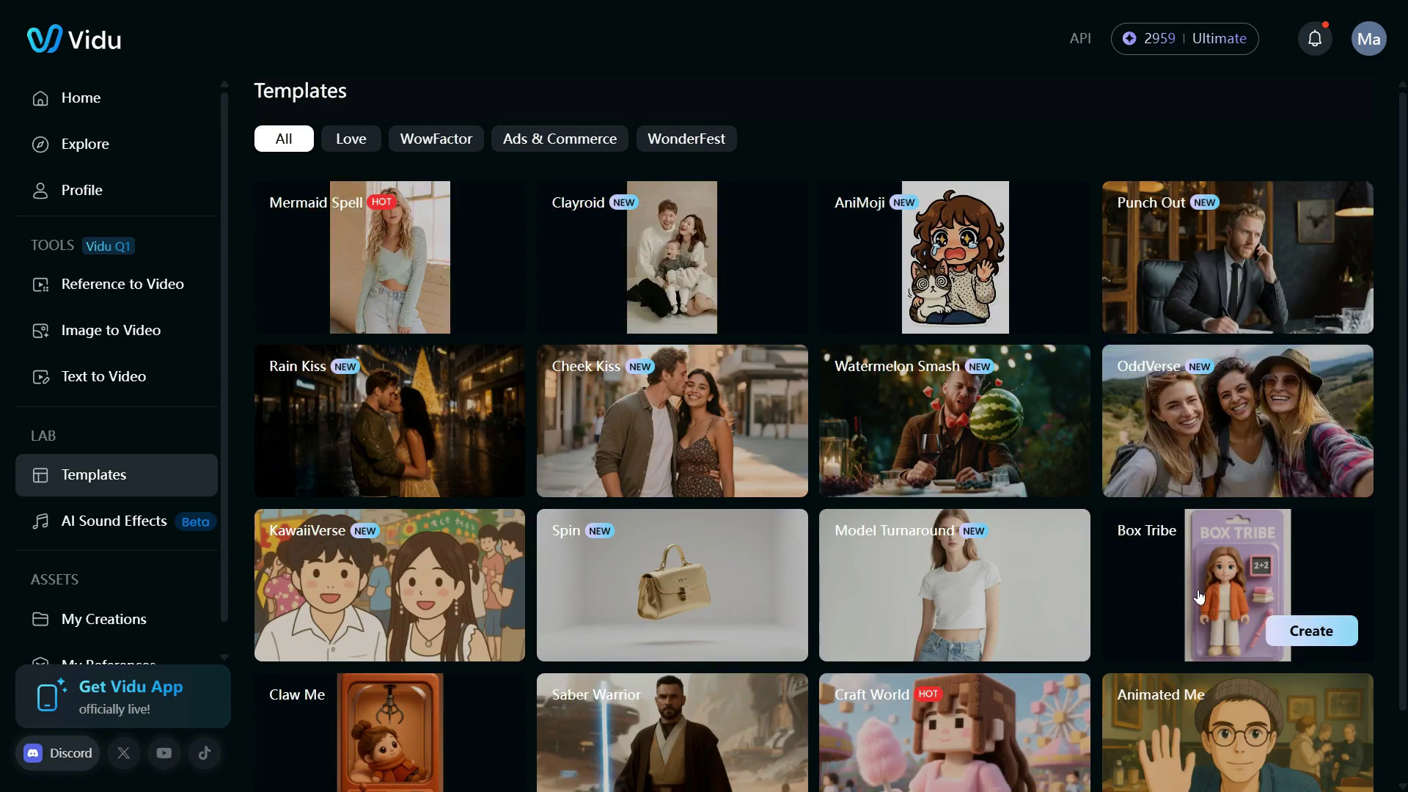
{"action": "scroll", "coordinate": [734, 572], "scroll_direction": "down", "scroll_amount": 1}
{"action": "scroll", "coordinate": [690, 381], "scroll_direction": "down", "scroll_amount": 7}
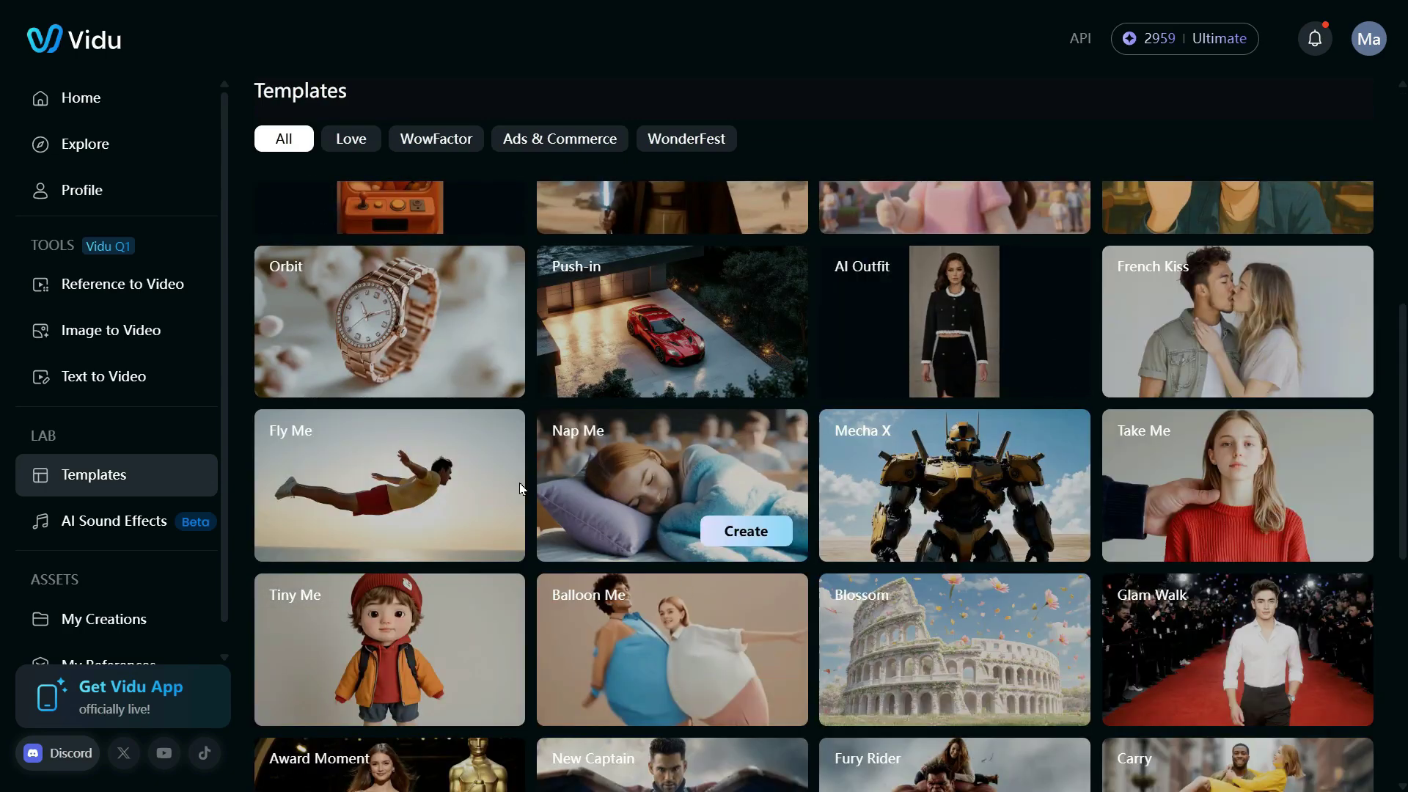
{"action": "scroll", "coordinate": [522, 489], "scroll_direction": "down", "scroll_amount": 3}
{"action": "scroll", "coordinate": [572, 528], "scroll_direction": "up", "scroll_amount": 10}
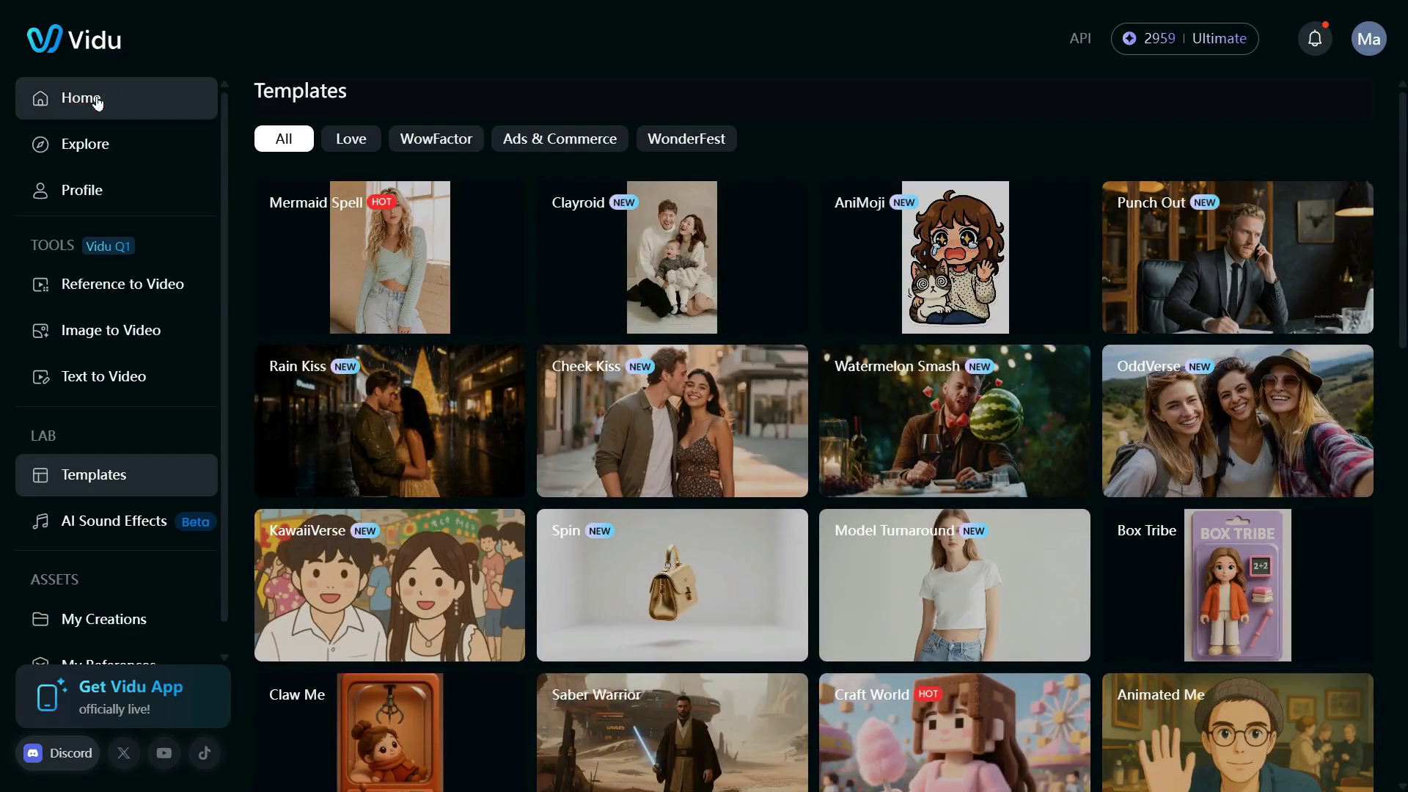
- Return to the Home page and highlight the Multi-Reference Consistency heading
{"action": "left_click", "coordinate": [98, 105]}
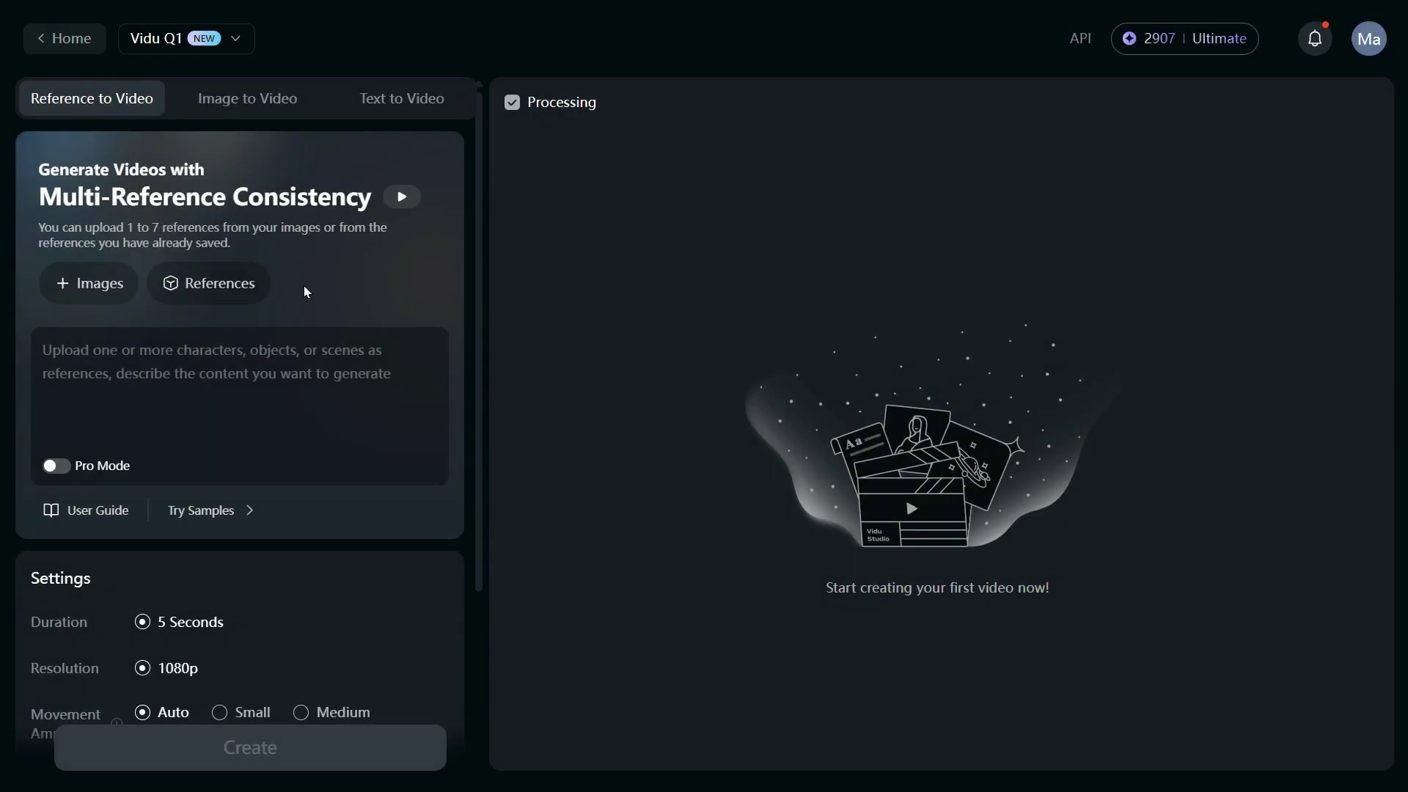
{"action": "left_click_drag", "start_coordinate": [40, 170], "coordinate": [222, 194]}
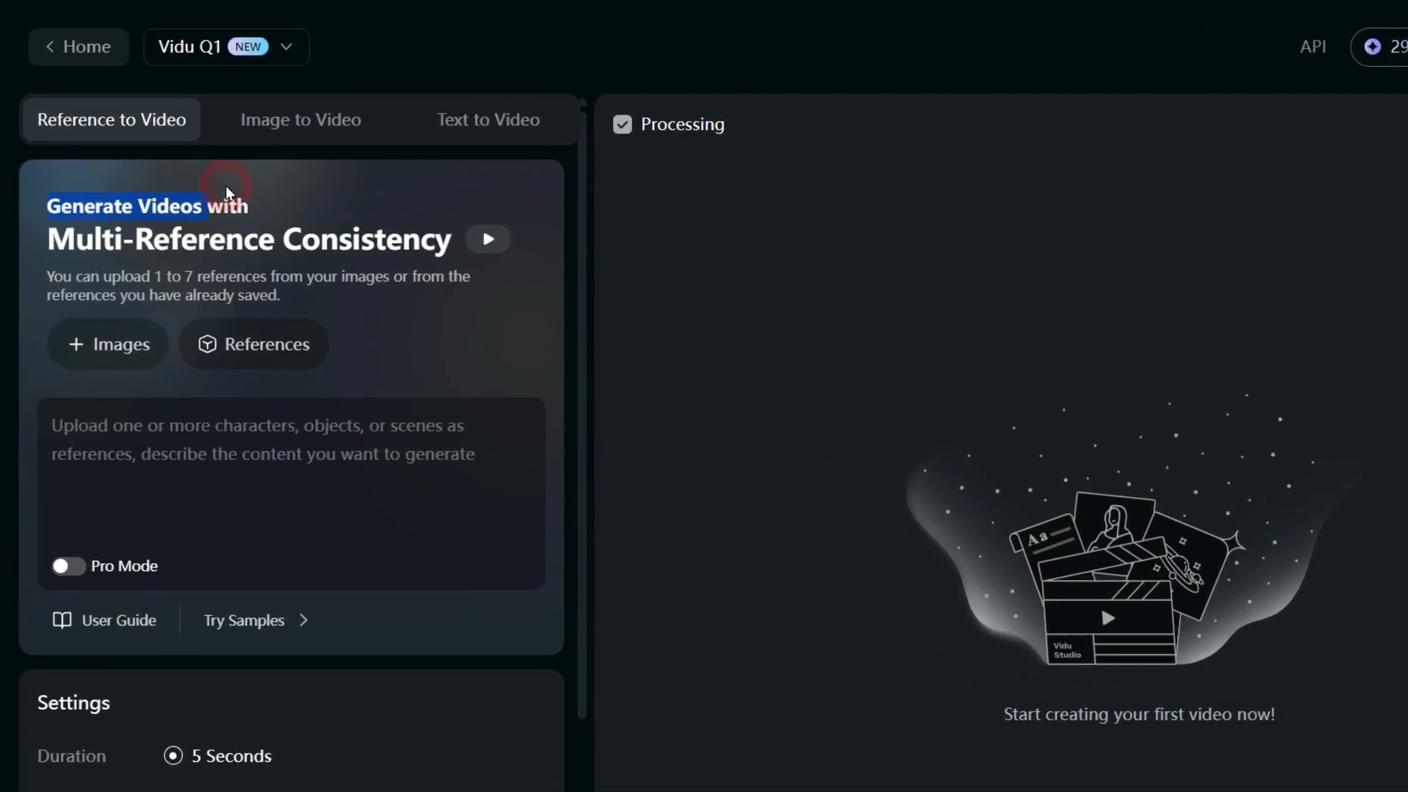
{"action": "left_click_drag", "start_coordinate": [286, 251], "coordinate": [486, 244]}
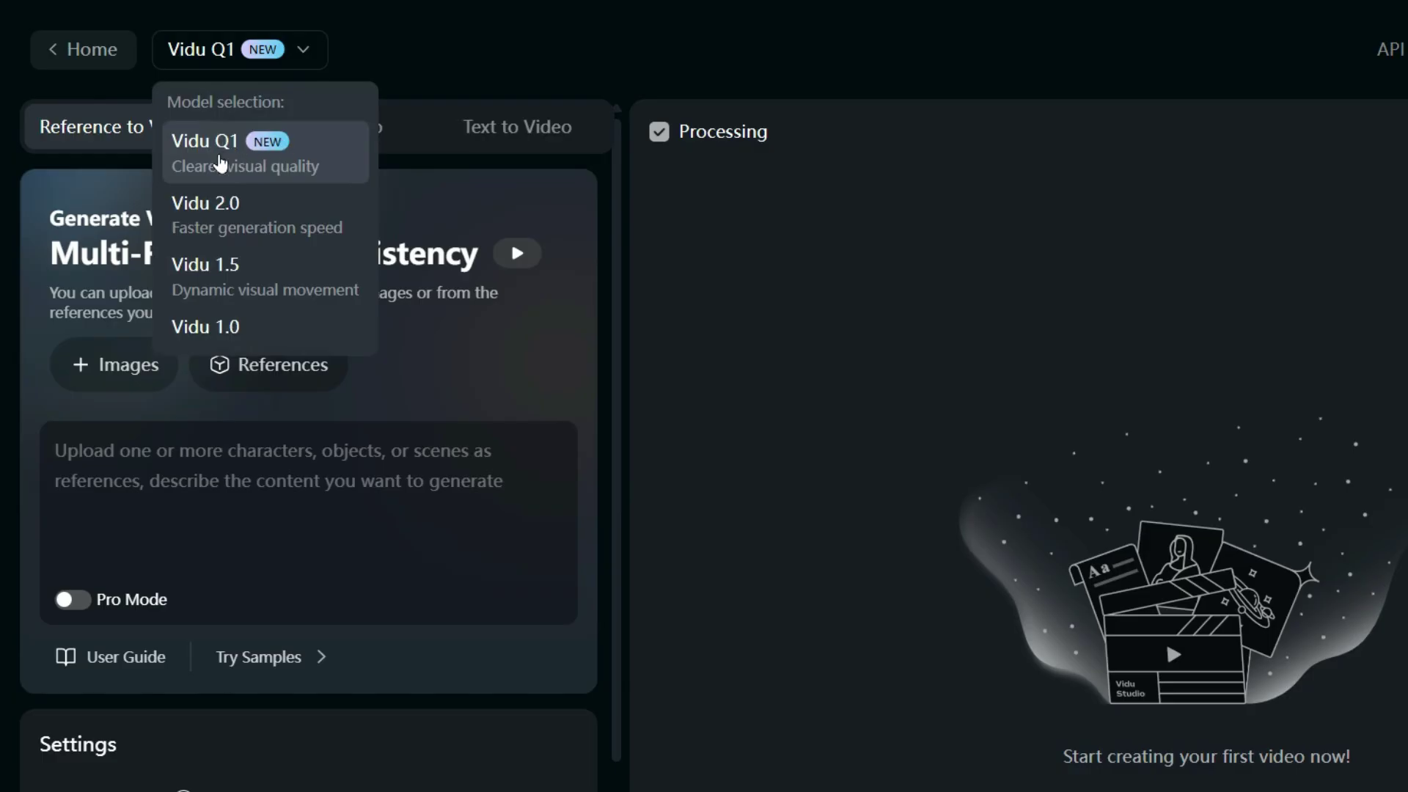
- Keep Vidu Q1 and upload the garden house and woman portrait photos as references
{"action": "left_click", "coordinate": [232, 150]}
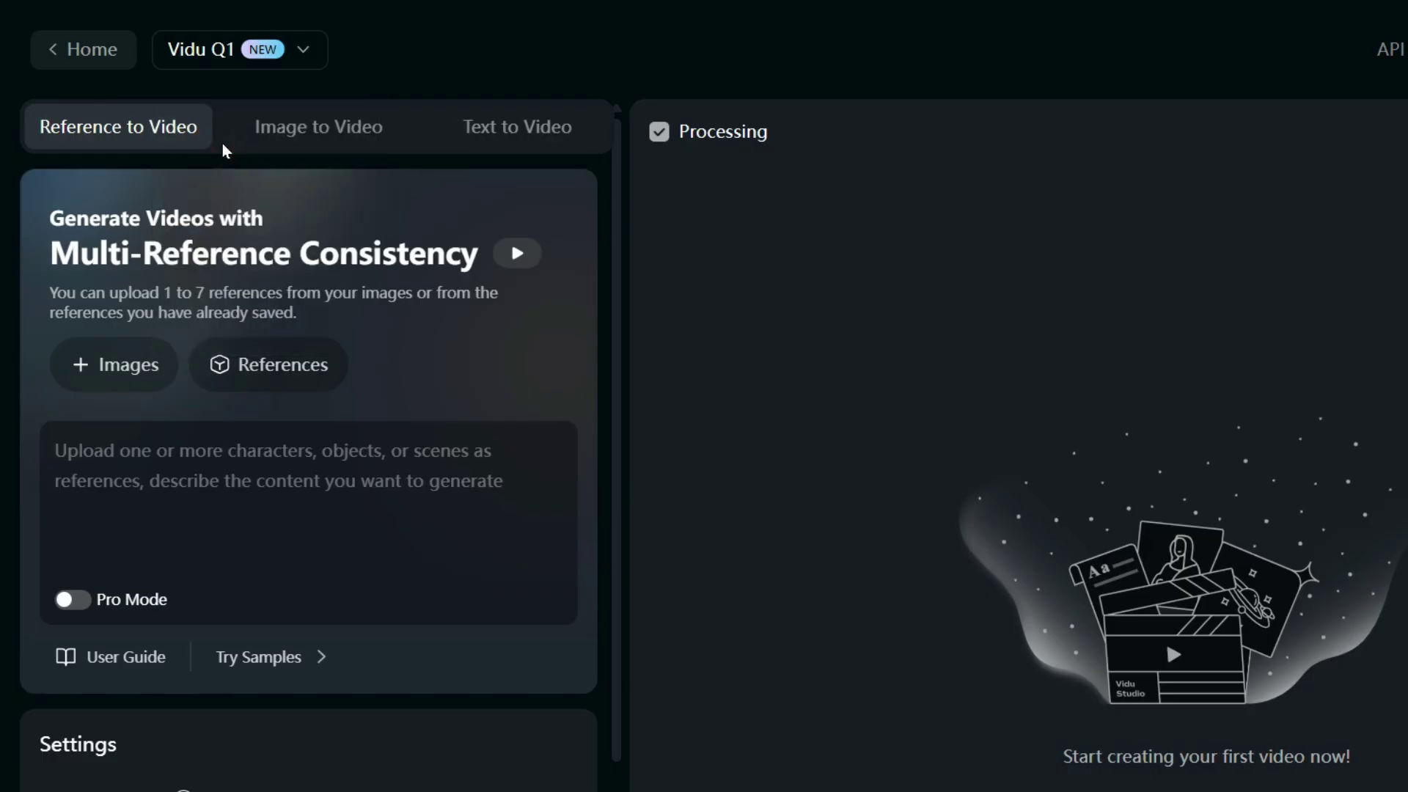
{"action": "left_click", "coordinate": [126, 364]}
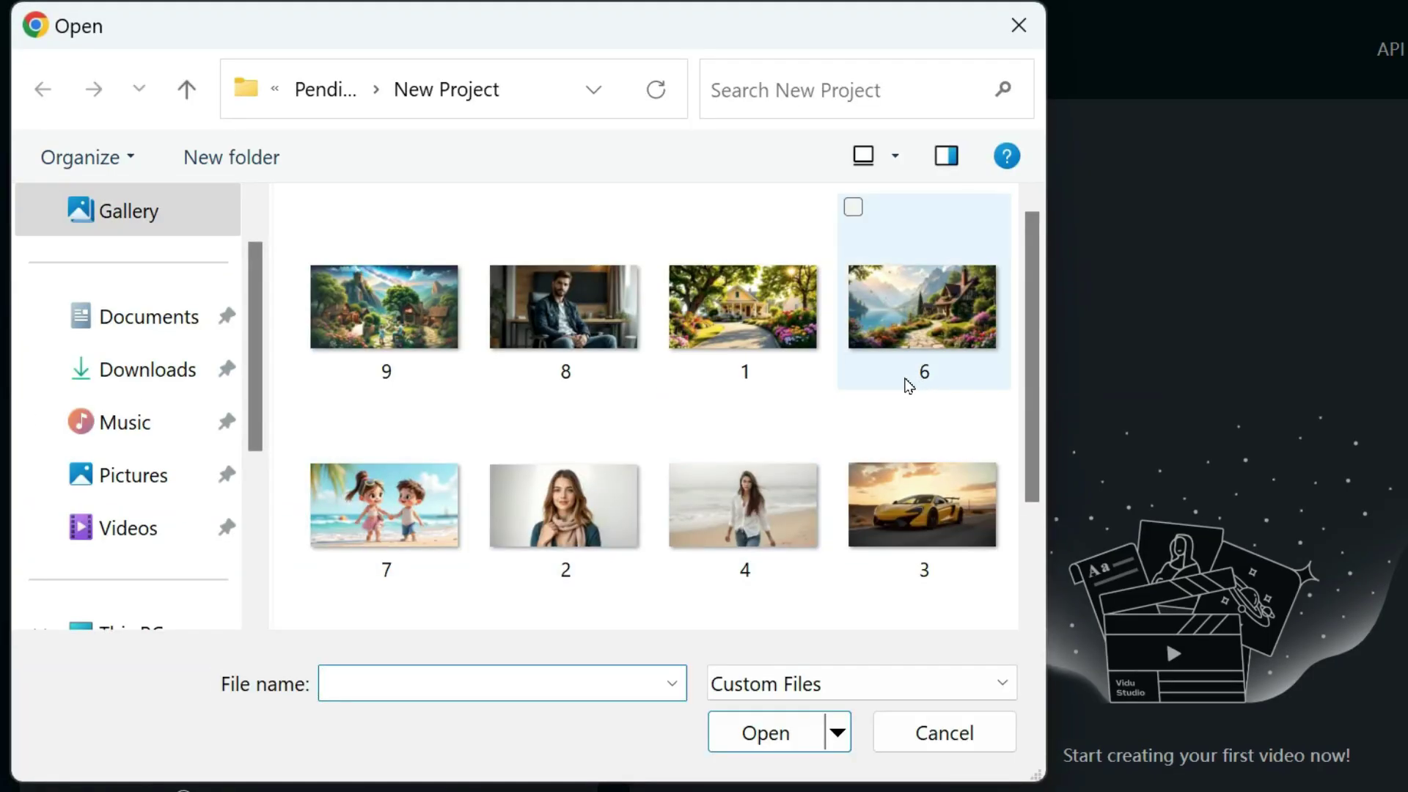
{"action": "double_click", "coordinate": [769, 316]}
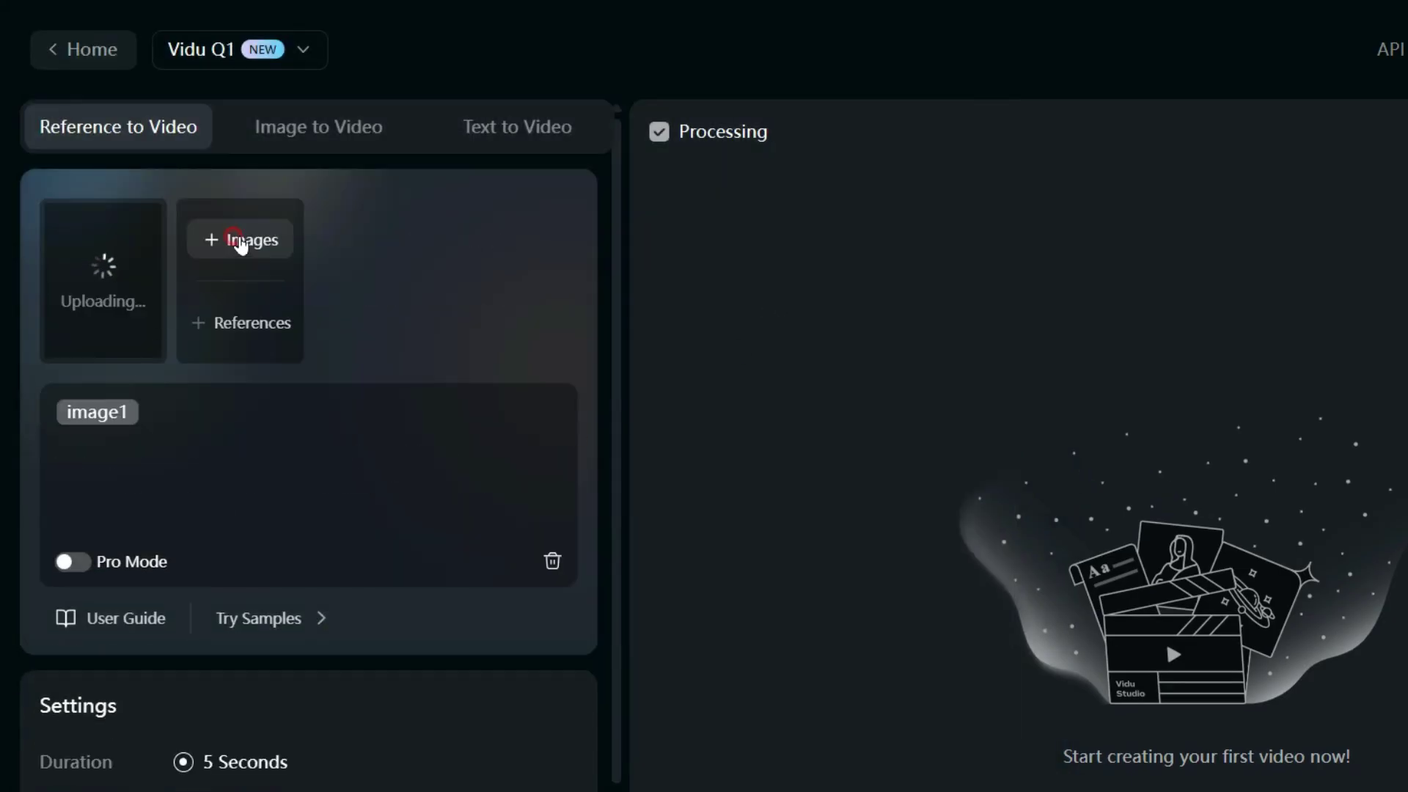
{"action": "left_click", "coordinate": [240, 242]}
{"action": "scroll", "coordinate": [623, 433], "scroll_direction": "down", "scroll_amount": 2}
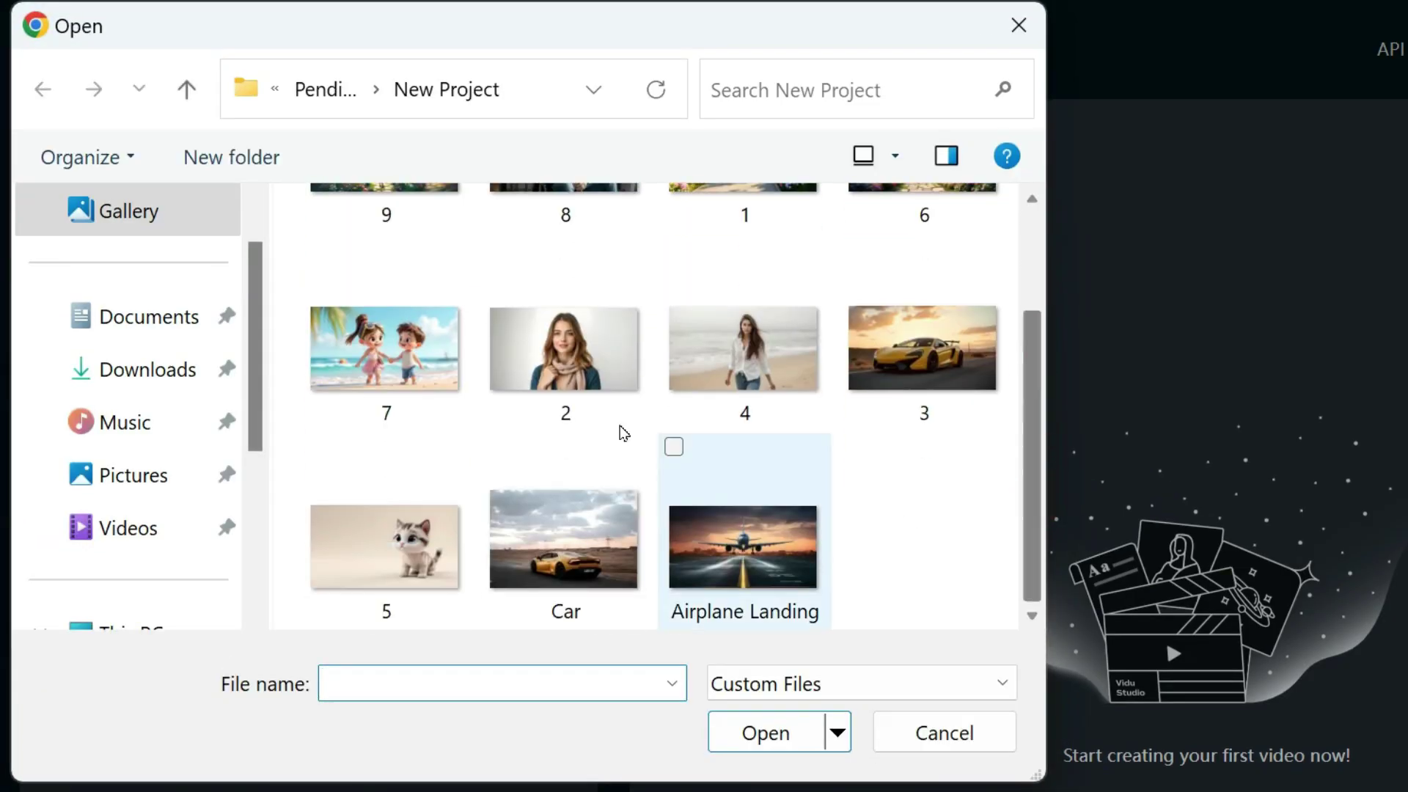
{"action": "double_click", "coordinate": [565, 348]}
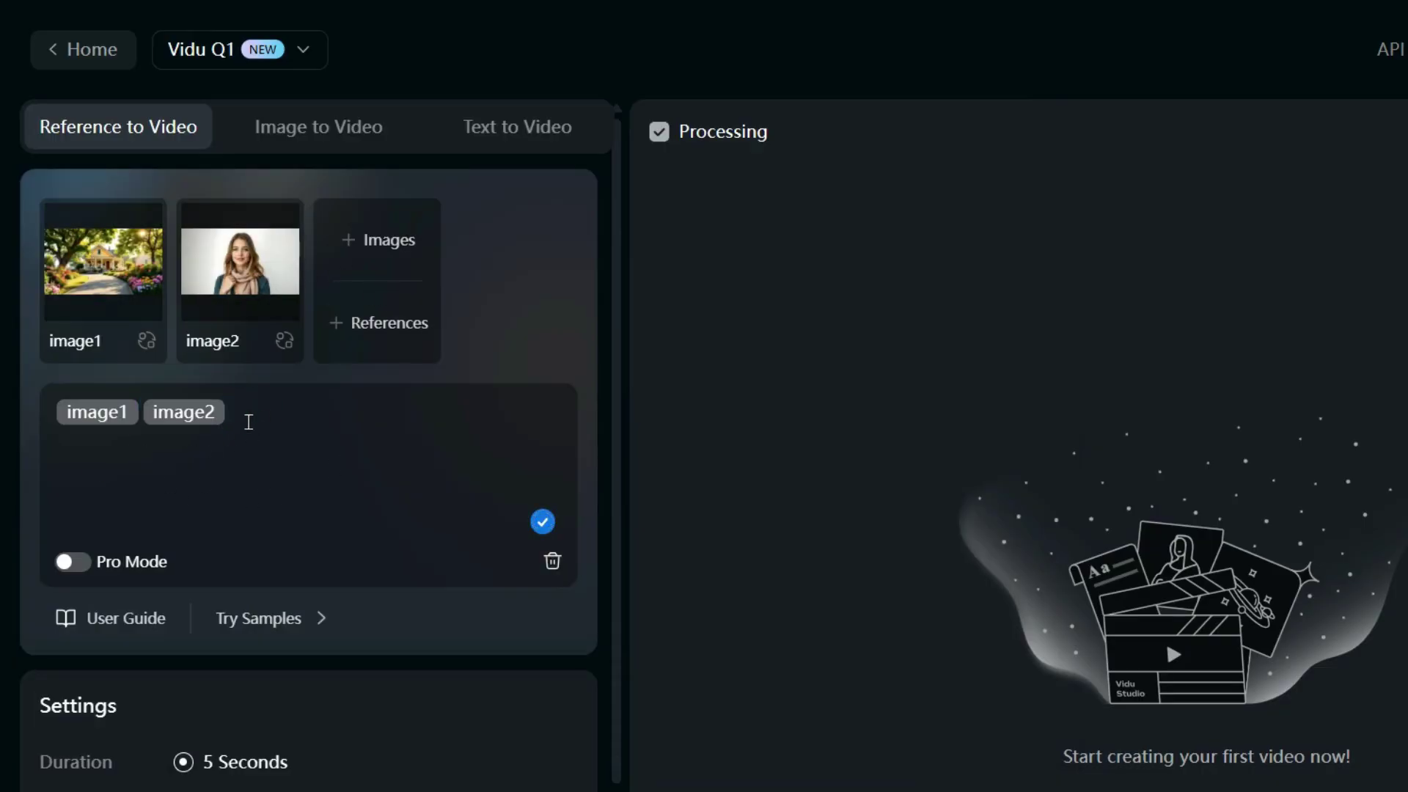
{"action": "scroll", "coordinate": [316, 536], "scroll_direction": "down", "scroll_amount": 3}
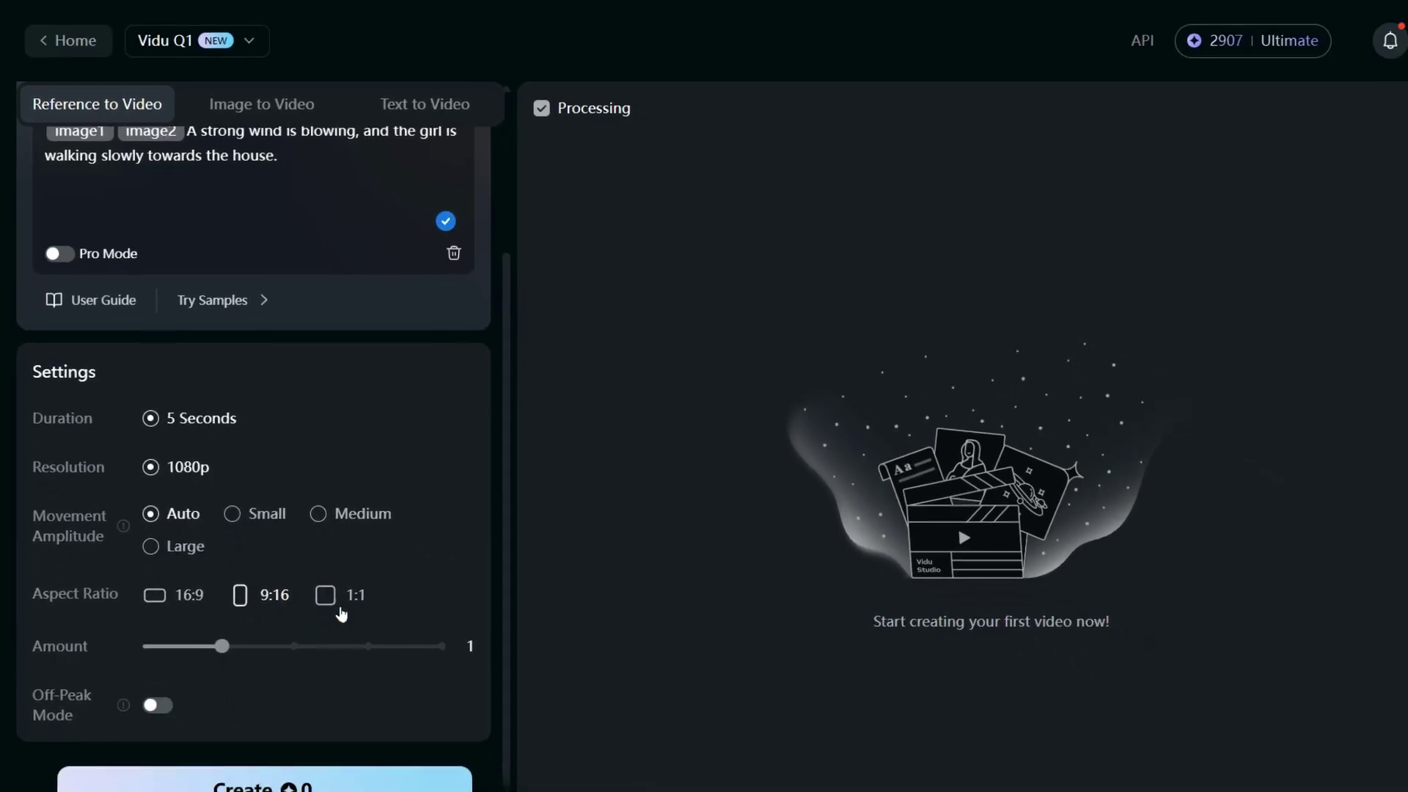
- Set the video aspect ratio to square 1:1
{"action": "left_click", "coordinate": [337, 610]}
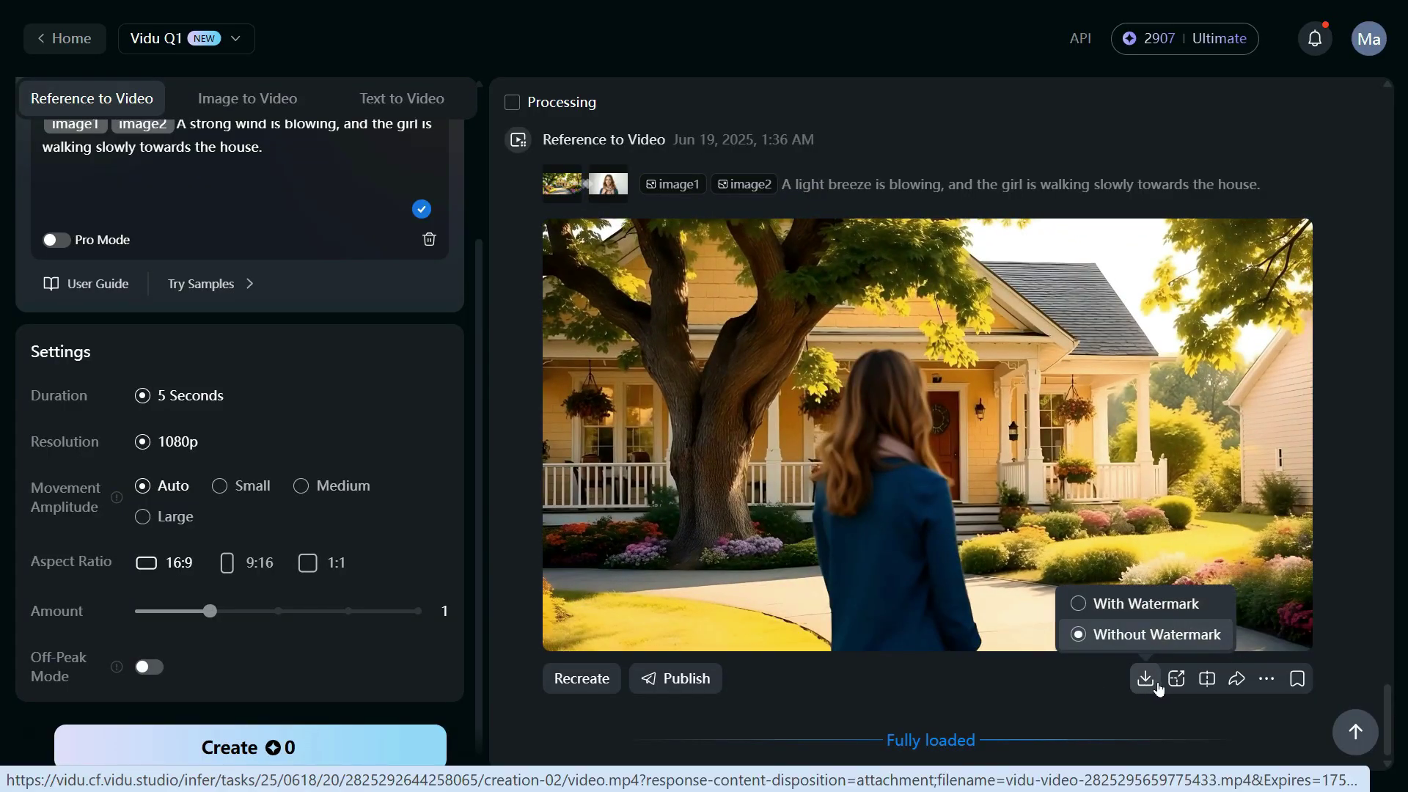
- Upscale the girl-and-yellow-house clip to 2K and capture a still frame from its preview
{"action": "left_click", "coordinate": [1180, 679]}
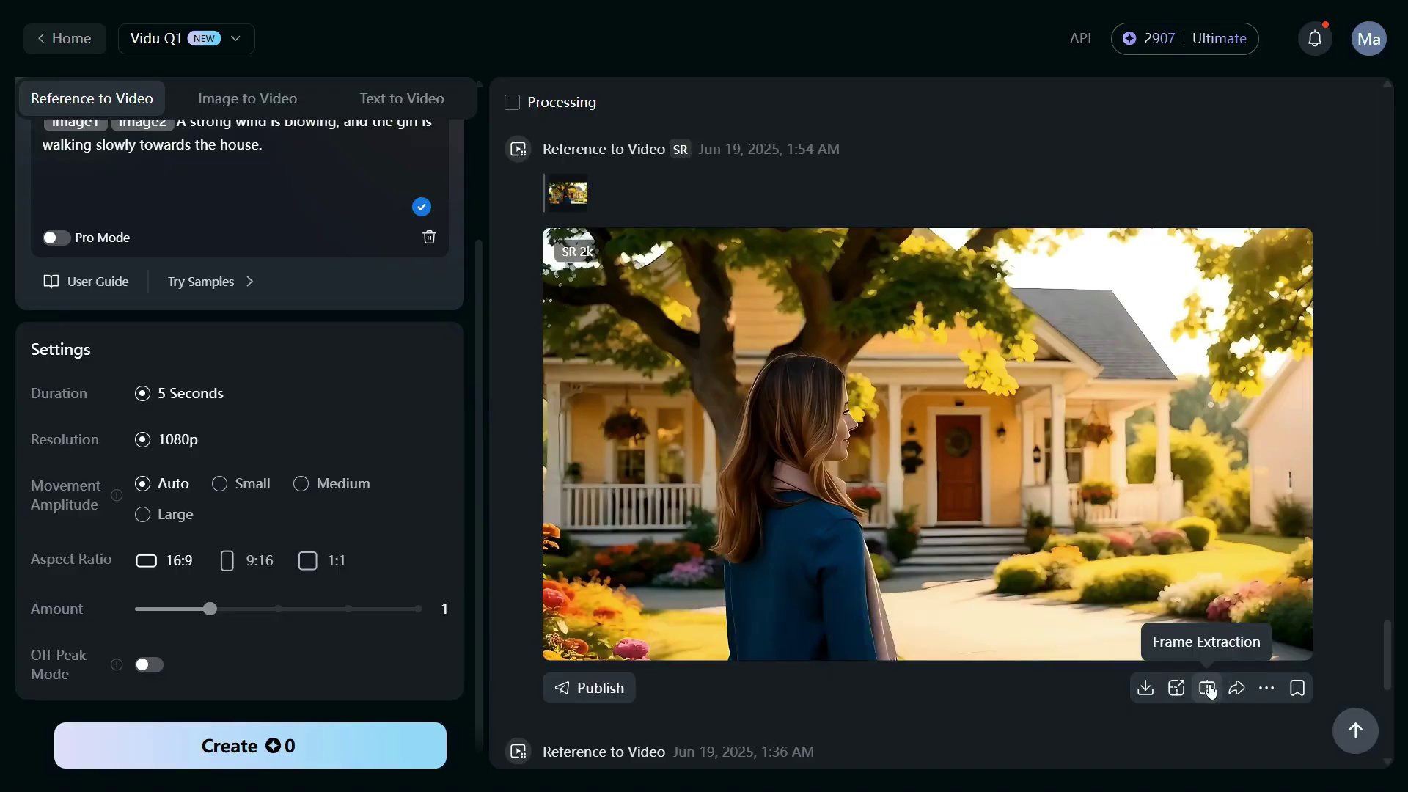
{"action": "left_click", "coordinate": [1208, 688]}
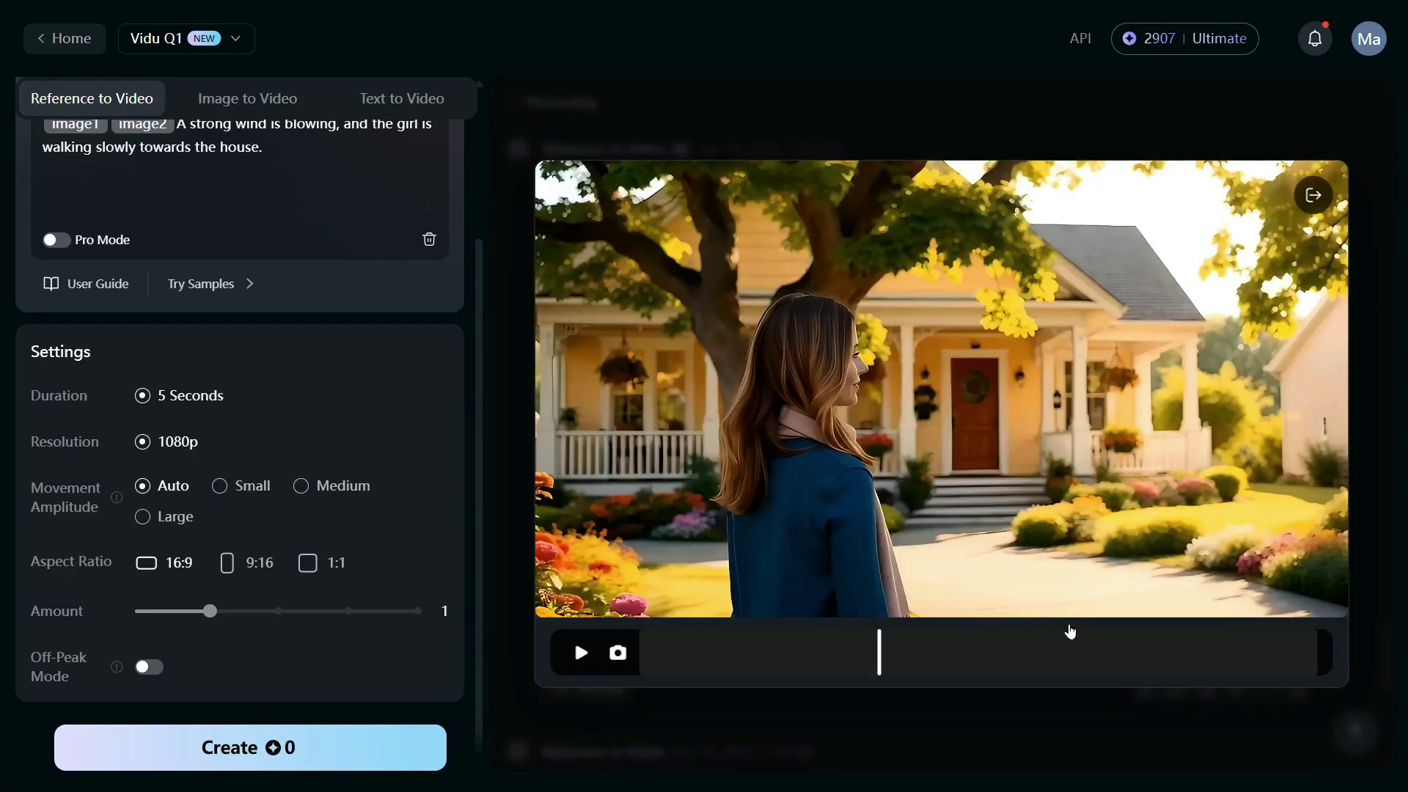
{"action": "left_click", "coordinate": [581, 655]}
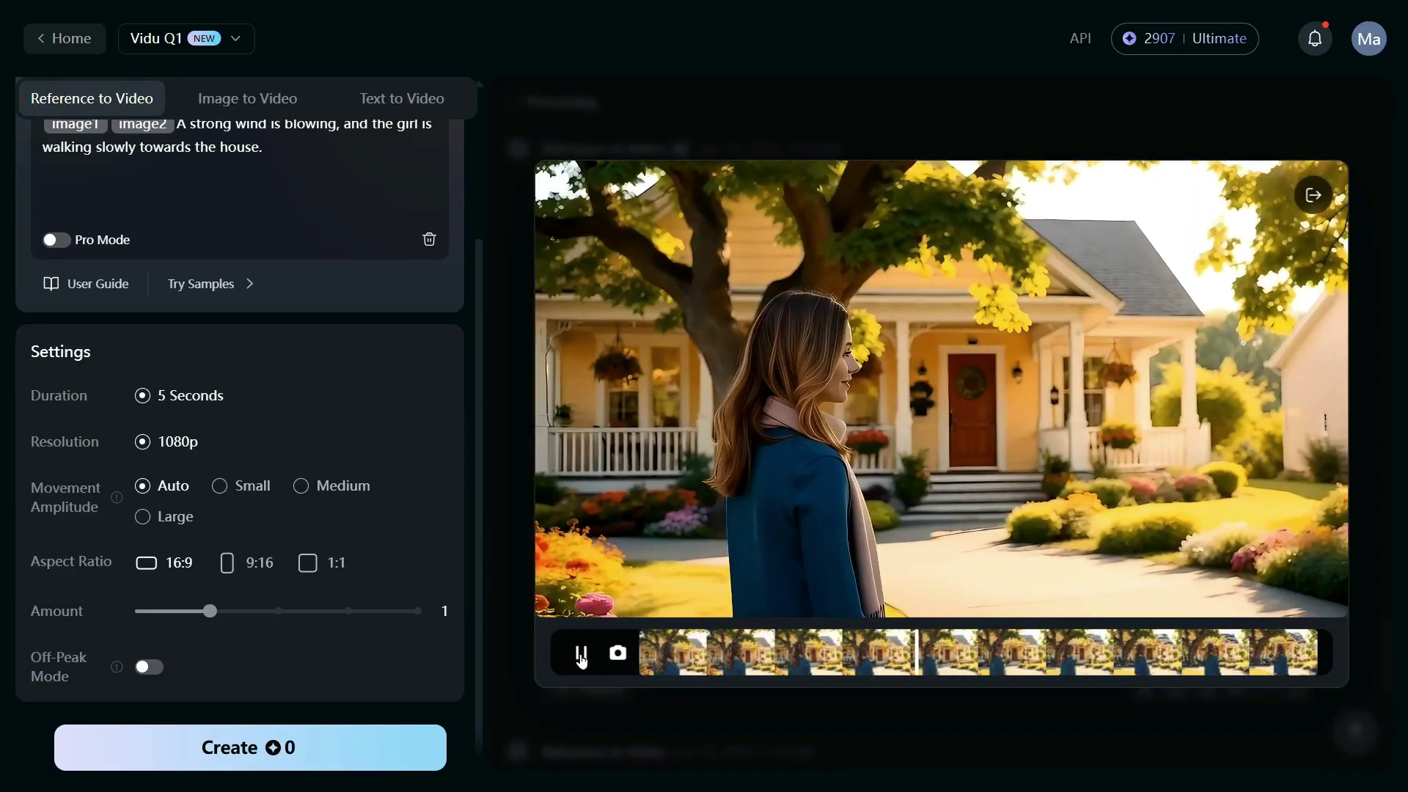
{"action": "left_click", "coordinate": [619, 652]}
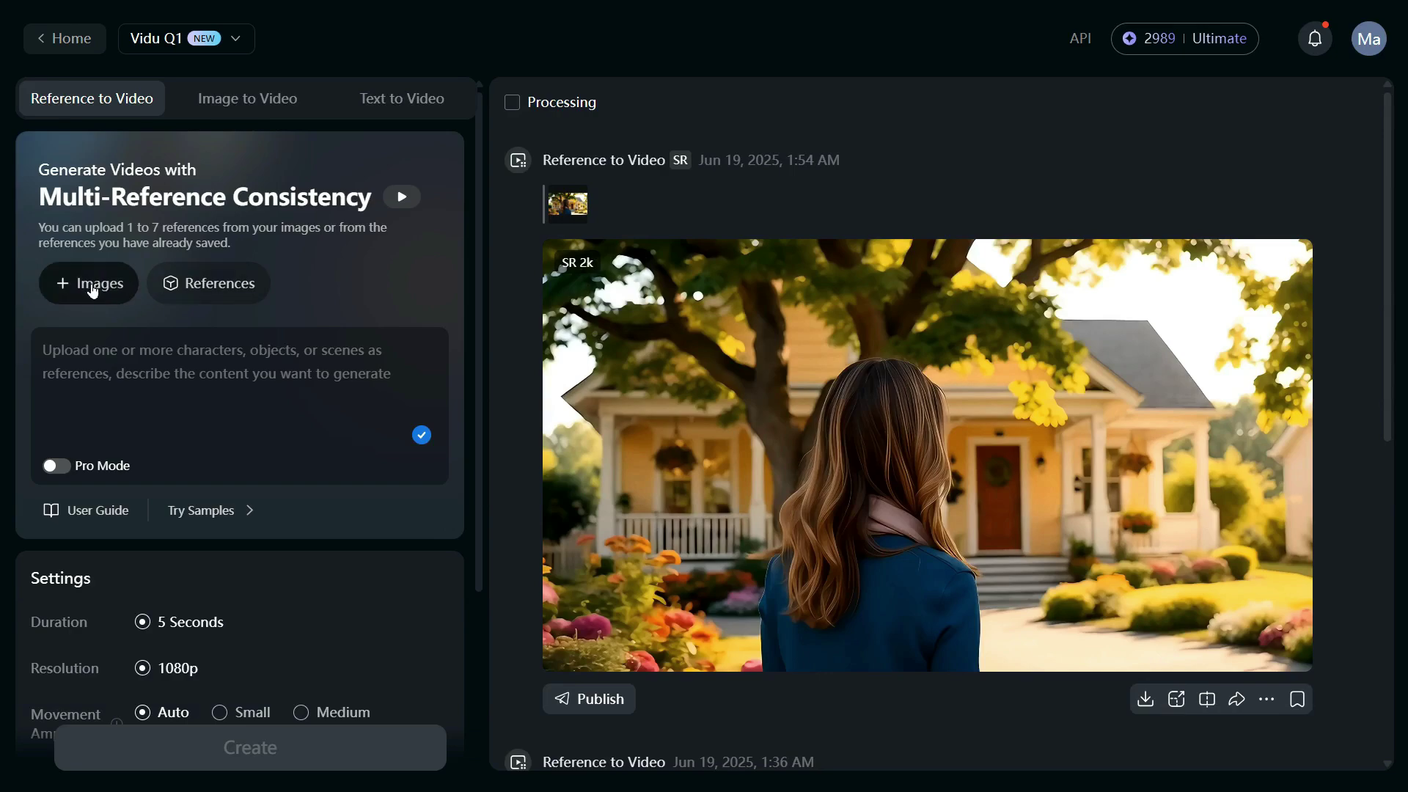
- Upload the beach woman, kitten and yellow sports car photos as three references
{"action": "left_click", "coordinate": [90, 288]}
{"action": "double_click", "coordinate": [729, 236]}
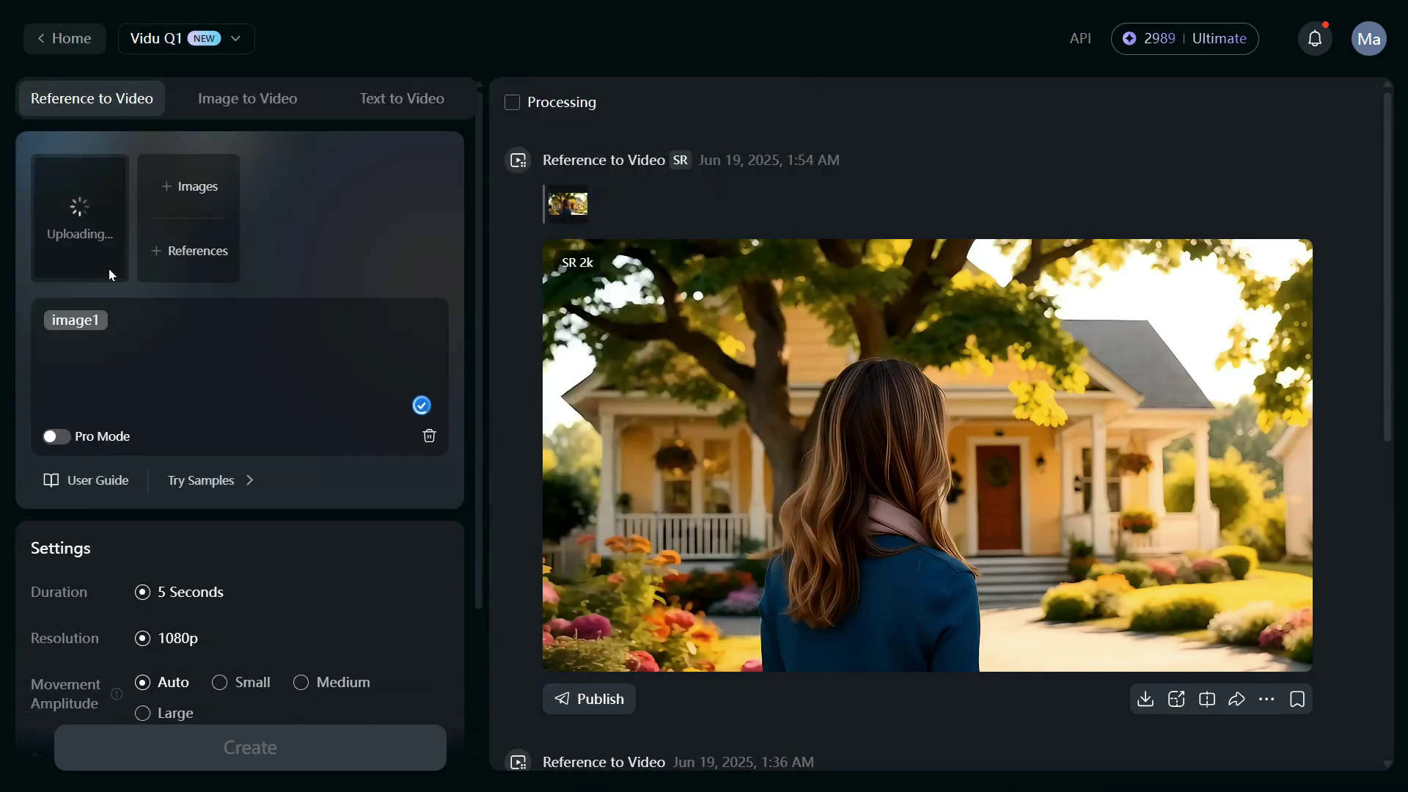
{"action": "left_click", "coordinate": [195, 182]}
{"action": "double_click", "coordinate": [447, 391]}
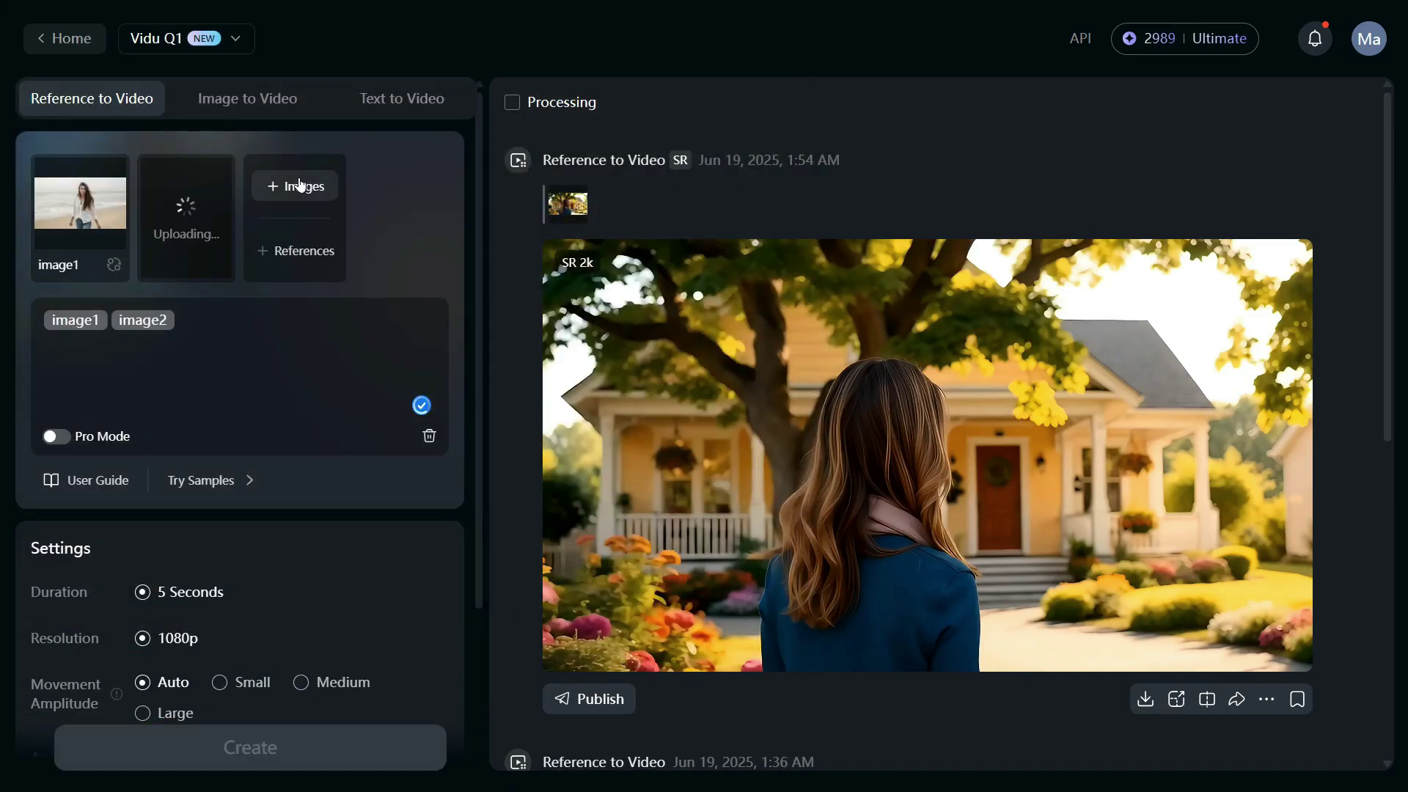
{"action": "left_click", "coordinate": [296, 185]}
{"action": "double_click", "coordinate": [301, 326]}
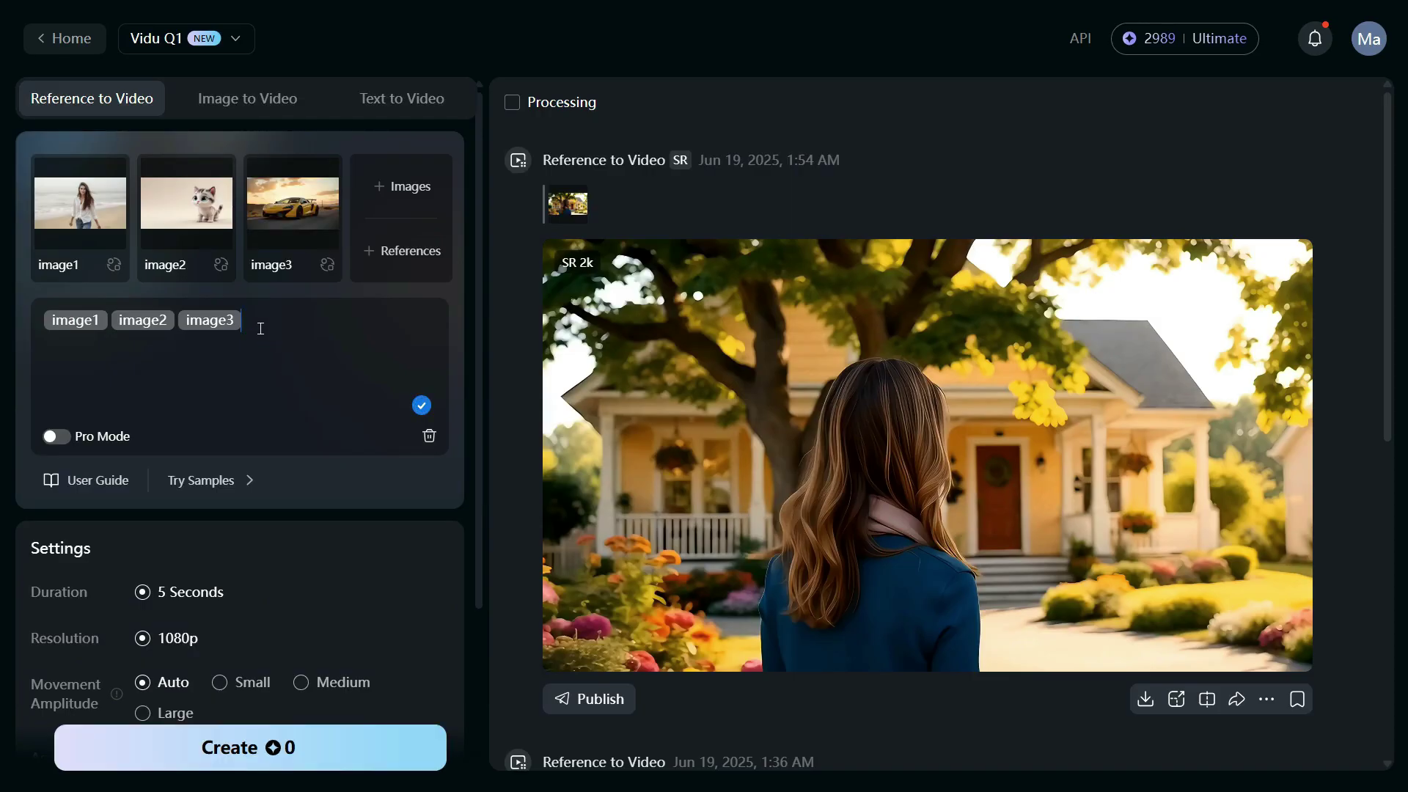
- Enter the prompt 'The girl and the cat are slowly walking towards the car.'
{"action": "type", "text": "The girl and the cat are slowly walking towards the car."}
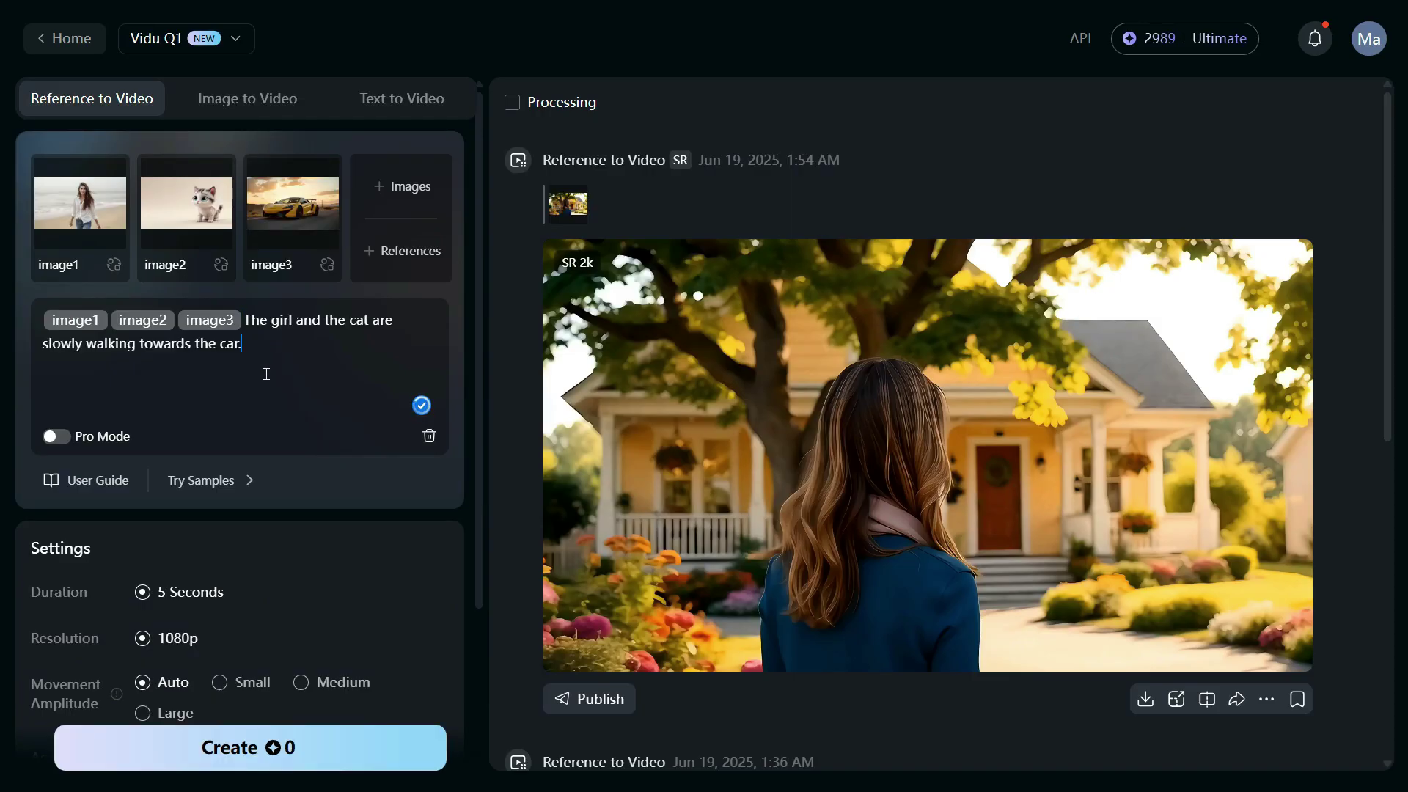
{"action": "scroll", "coordinate": [276, 374], "scroll_direction": "down", "scroll_amount": 3}
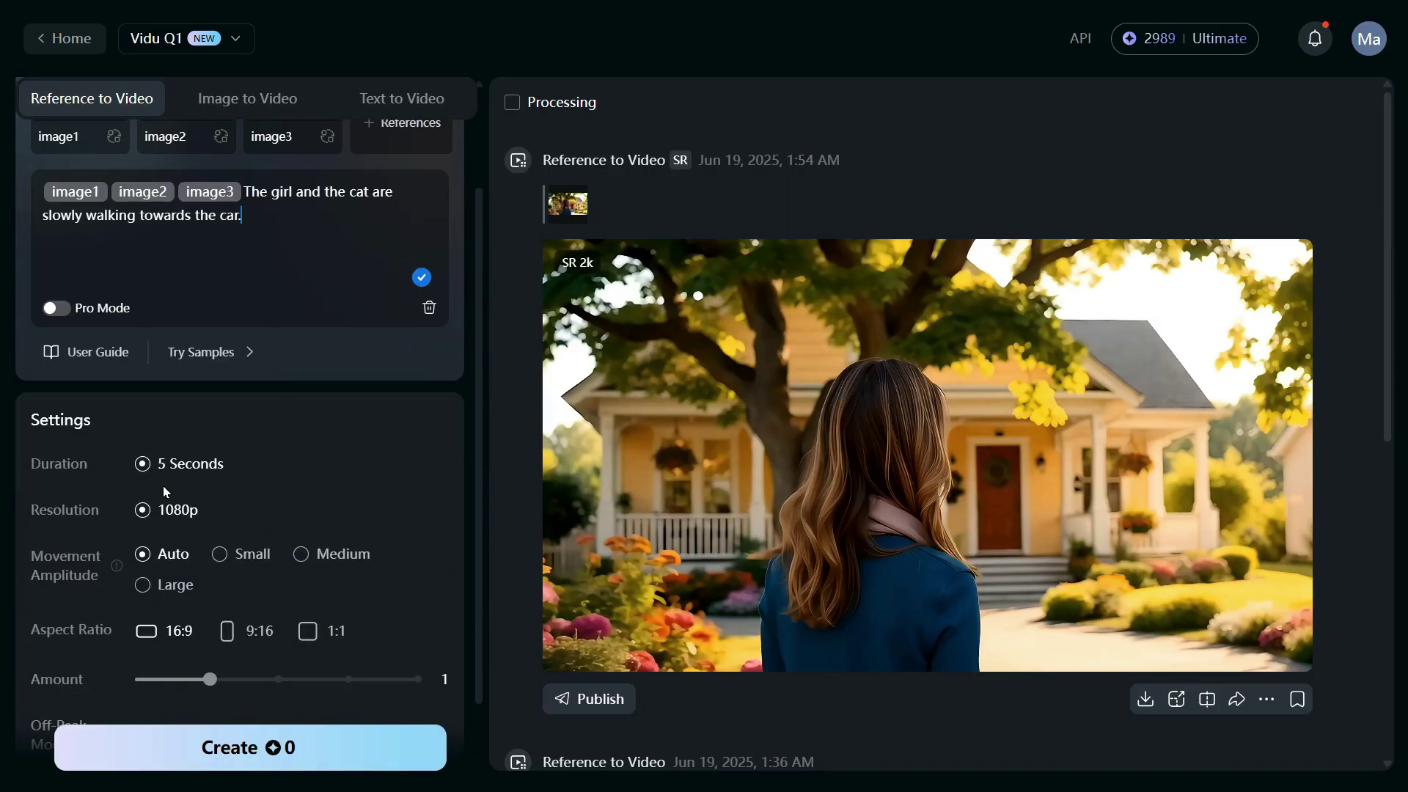
{"action": "scroll", "coordinate": [191, 646], "scroll_direction": "down", "scroll_amount": 2}
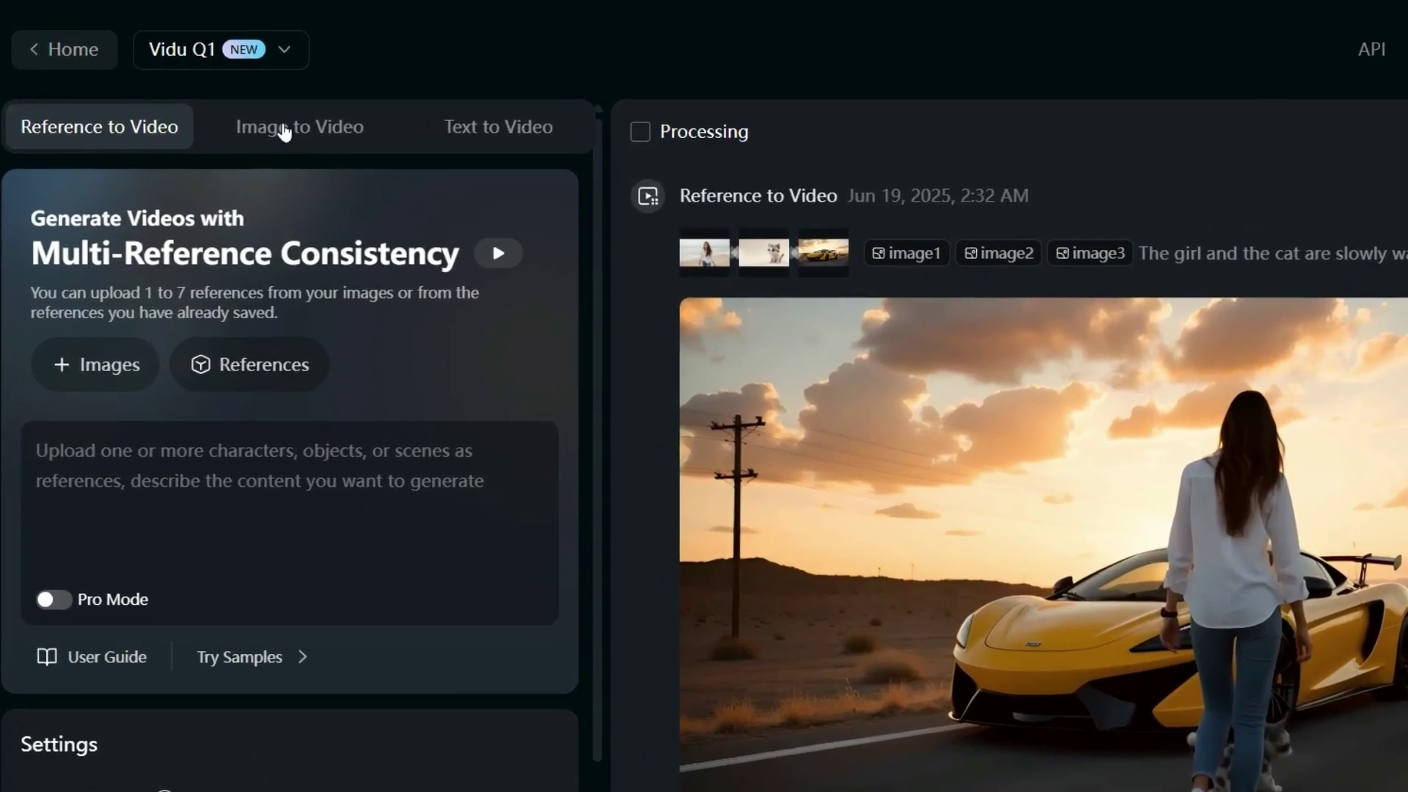
- Switch to Image to Video mode, keeping the Vidu Q1 model
{"action": "left_click", "coordinate": [302, 124]}
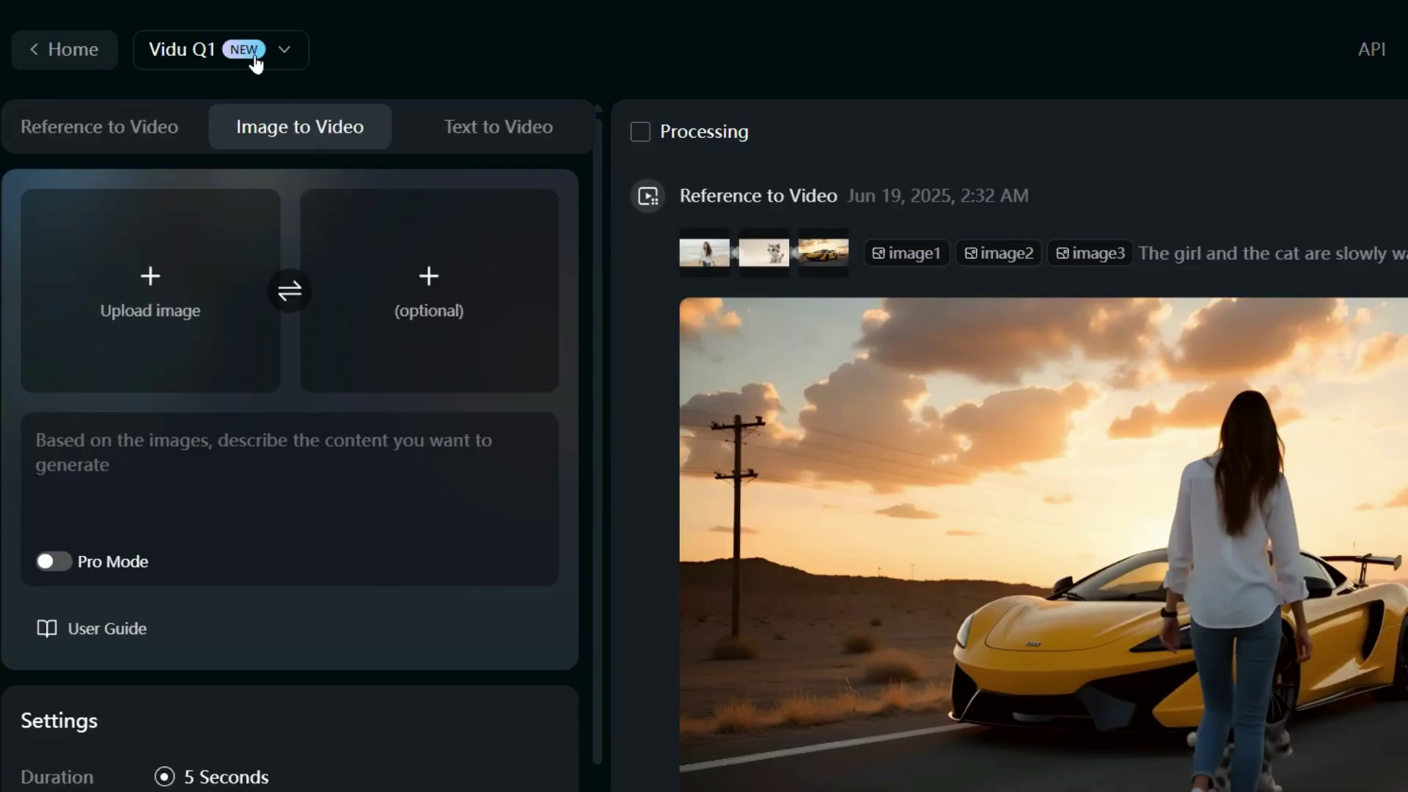
{"action": "left_click", "coordinate": [284, 50]}
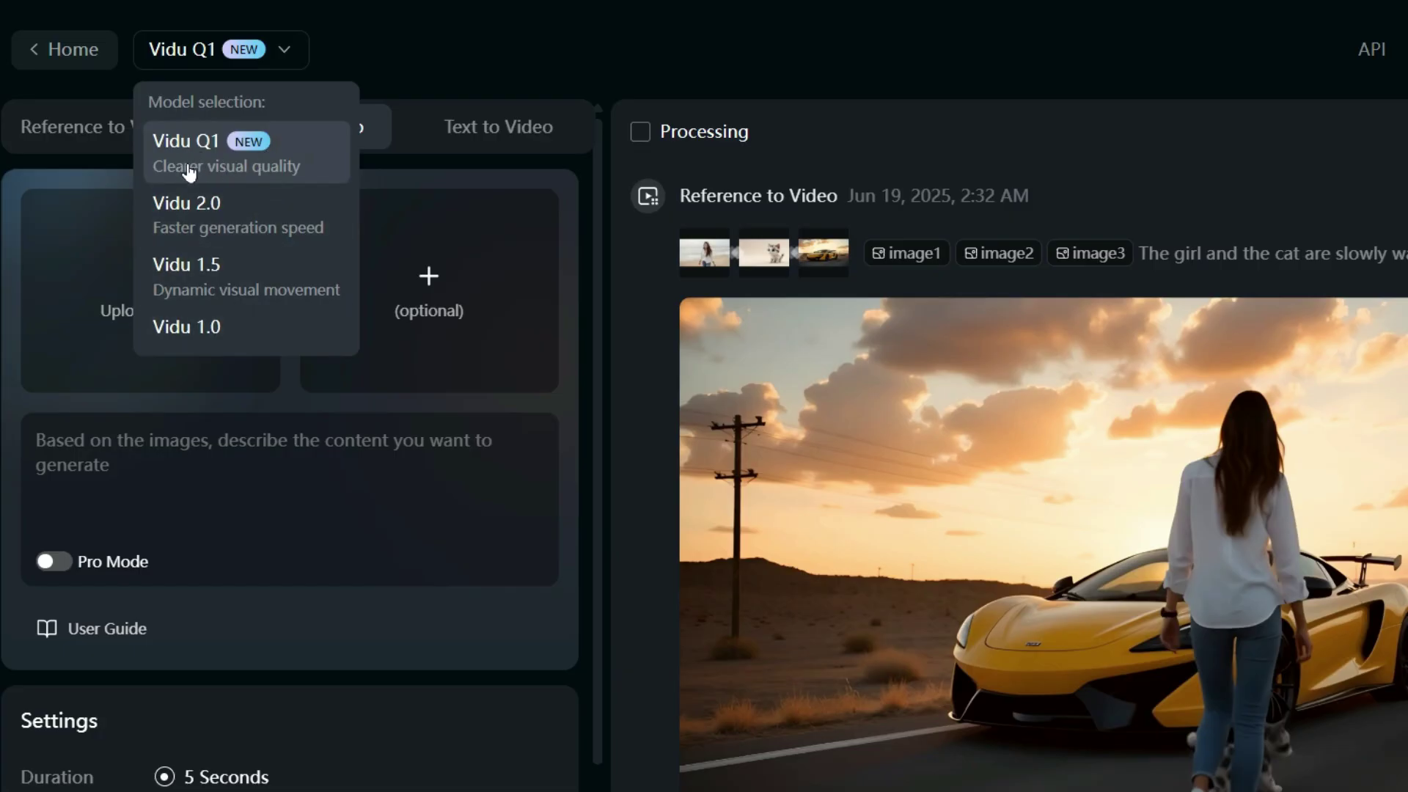
{"action": "left_click", "coordinate": [226, 149]}
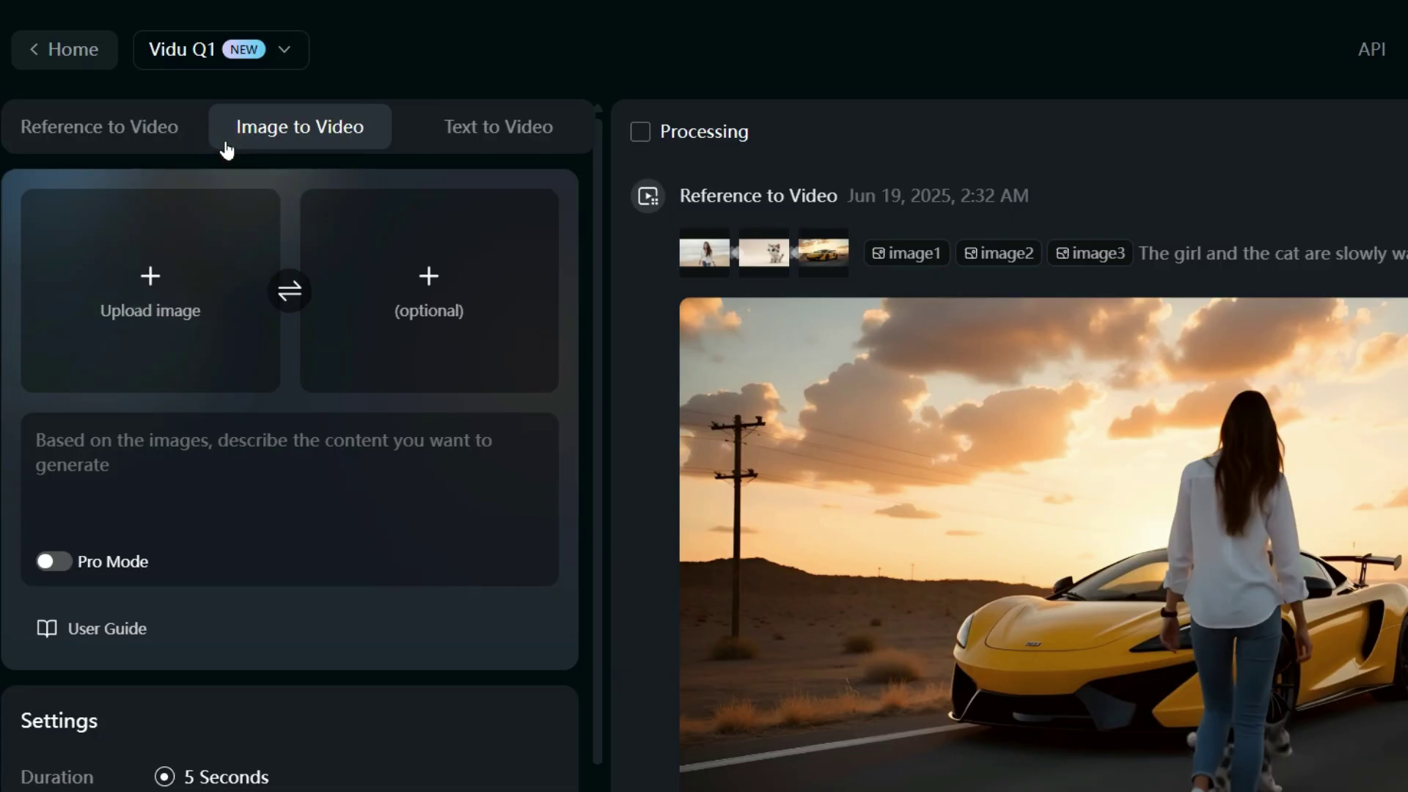
- Load the Airplane Landing picture and enter the prompt 'The plane is landing.'
{"action": "left_click", "coordinate": [161, 292]}
{"action": "scroll", "coordinate": [902, 418], "scroll_direction": "down", "scroll_amount": 2}
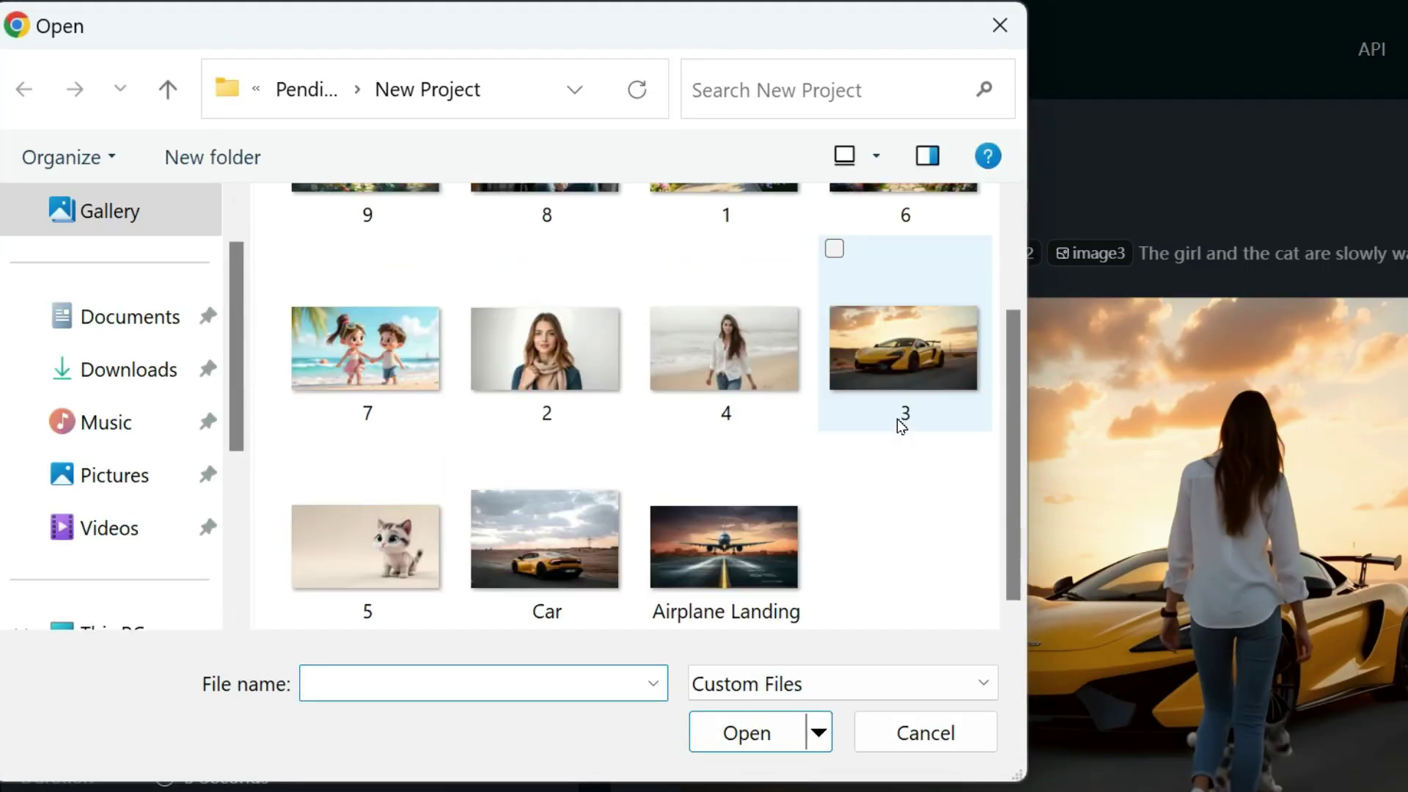
{"action": "left_click", "coordinate": [750, 523]}
{"action": "double_click", "coordinate": [750, 518]}
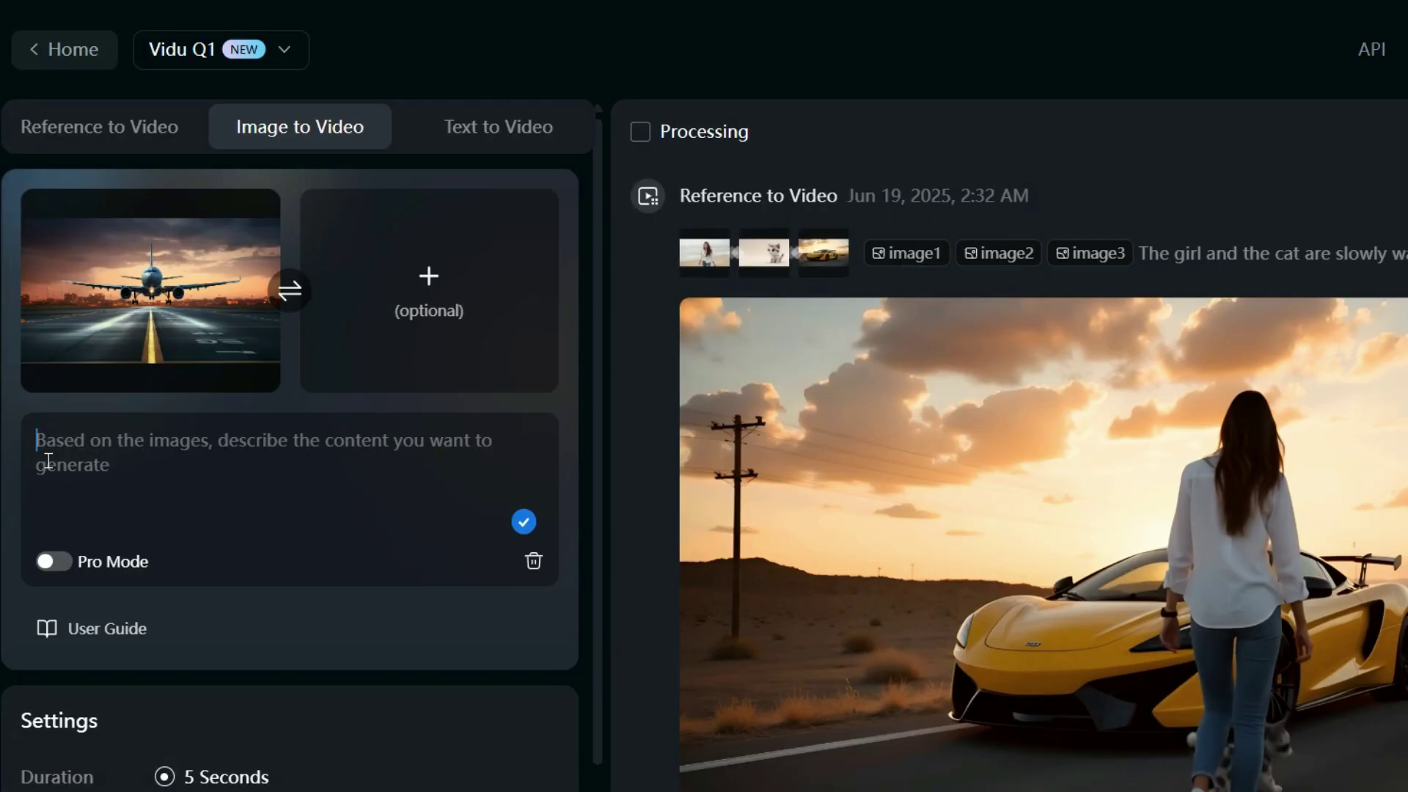
{"action": "type", "text": "The plane is landing."}
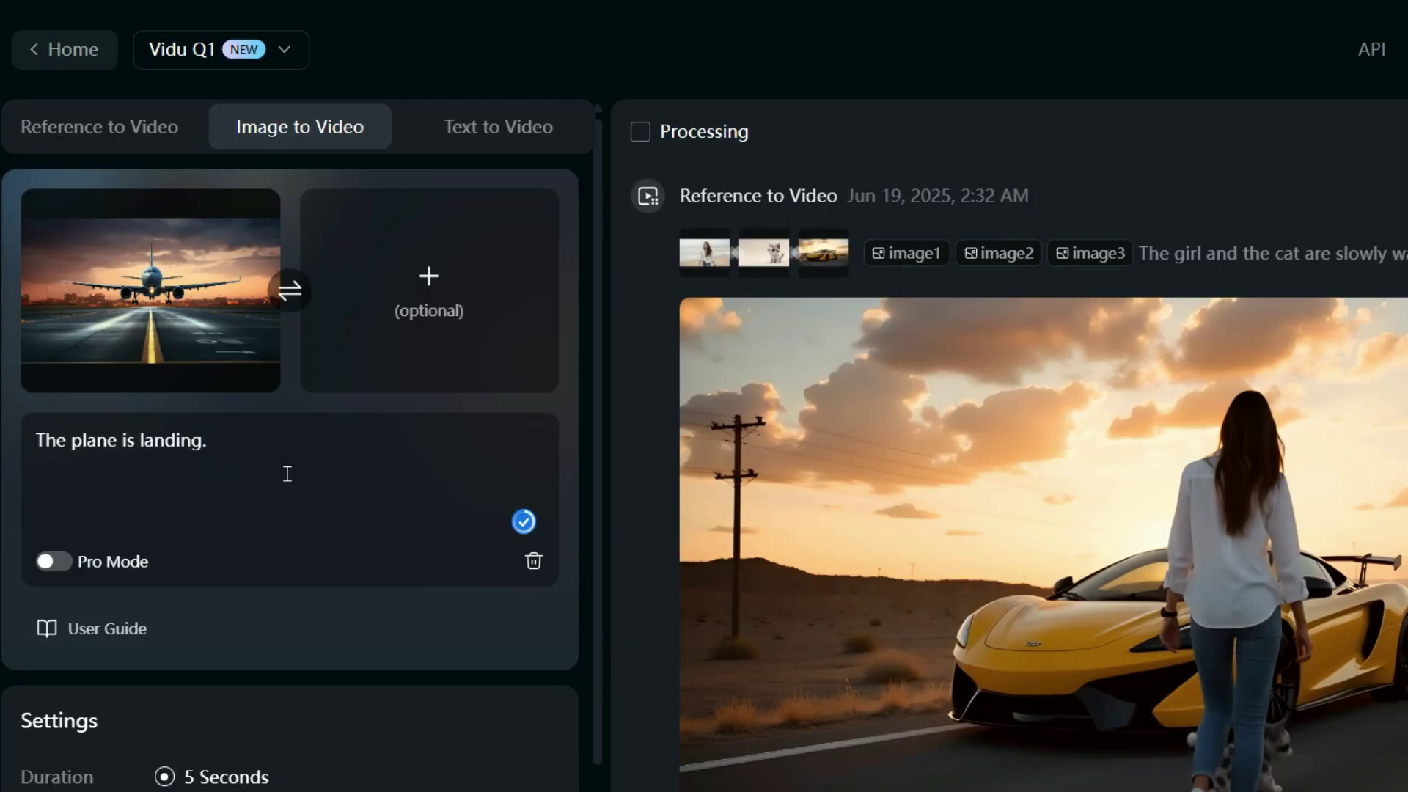
{"action": "scroll", "coordinate": [293, 490], "scroll_direction": "down", "scroll_amount": 4}
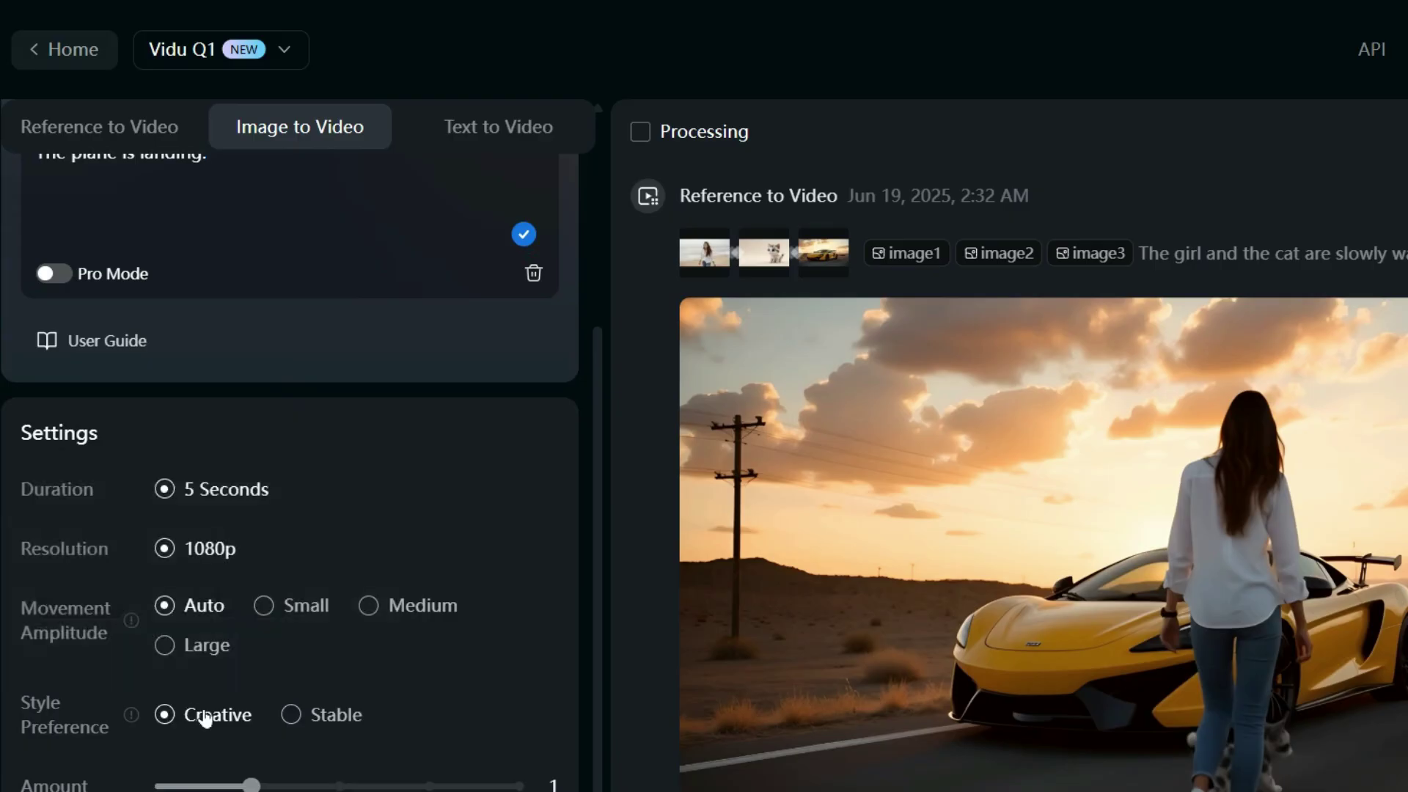
- Set Creative style, adjust the generation amount, and enable Off-Peak Mode
{"action": "left_click", "coordinate": [306, 718]}
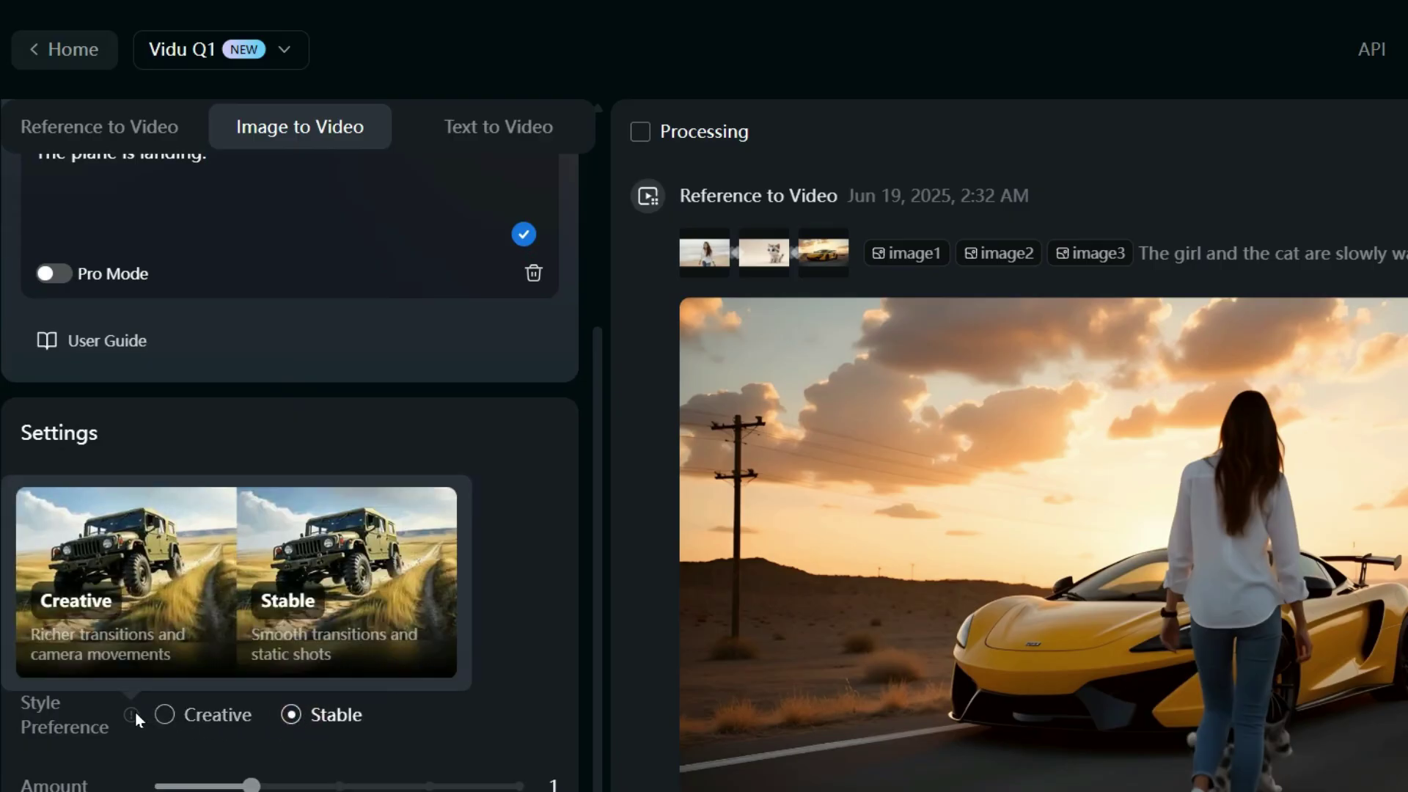
{"action": "mouse_move", "coordinate": [131, 715]}
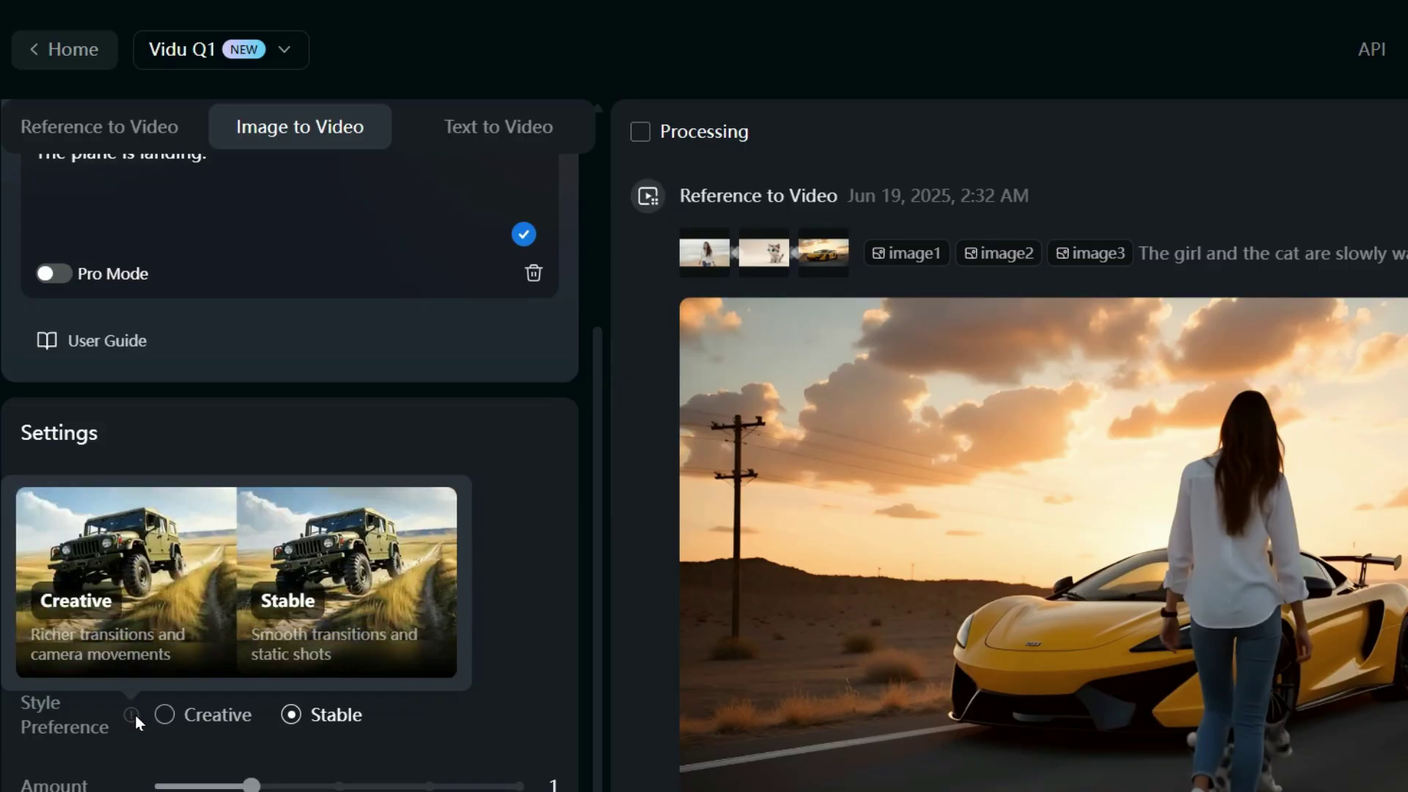
{"action": "left_click", "coordinate": [165, 716]}
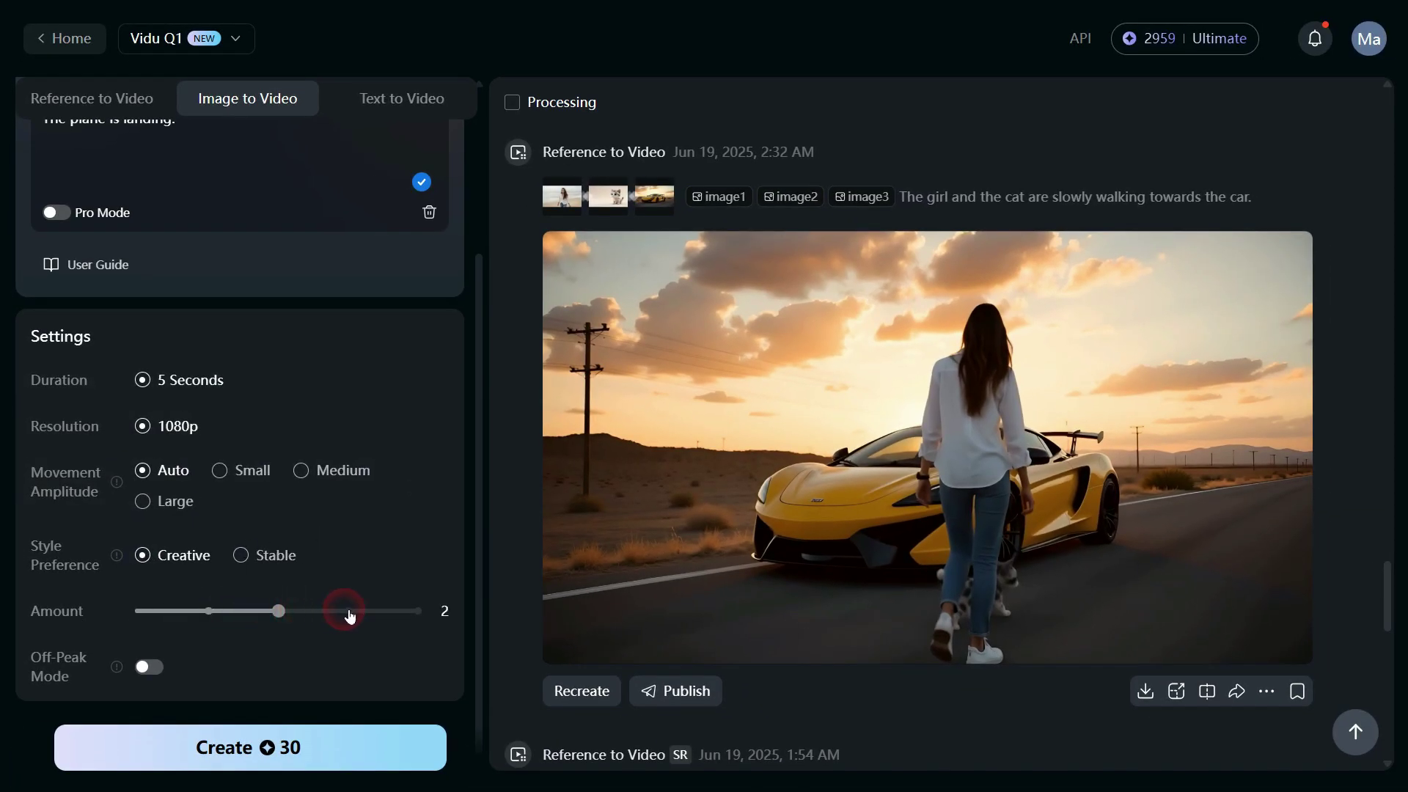
{"action": "mouse_move", "coordinate": [351, 616]}
{"action": "left_mouse_down"}
{"action": "mouse_move", "coordinate": [422, 617]}
{"action": "mouse_move", "coordinate": [210, 615]}
{"action": "left_mouse_up"}
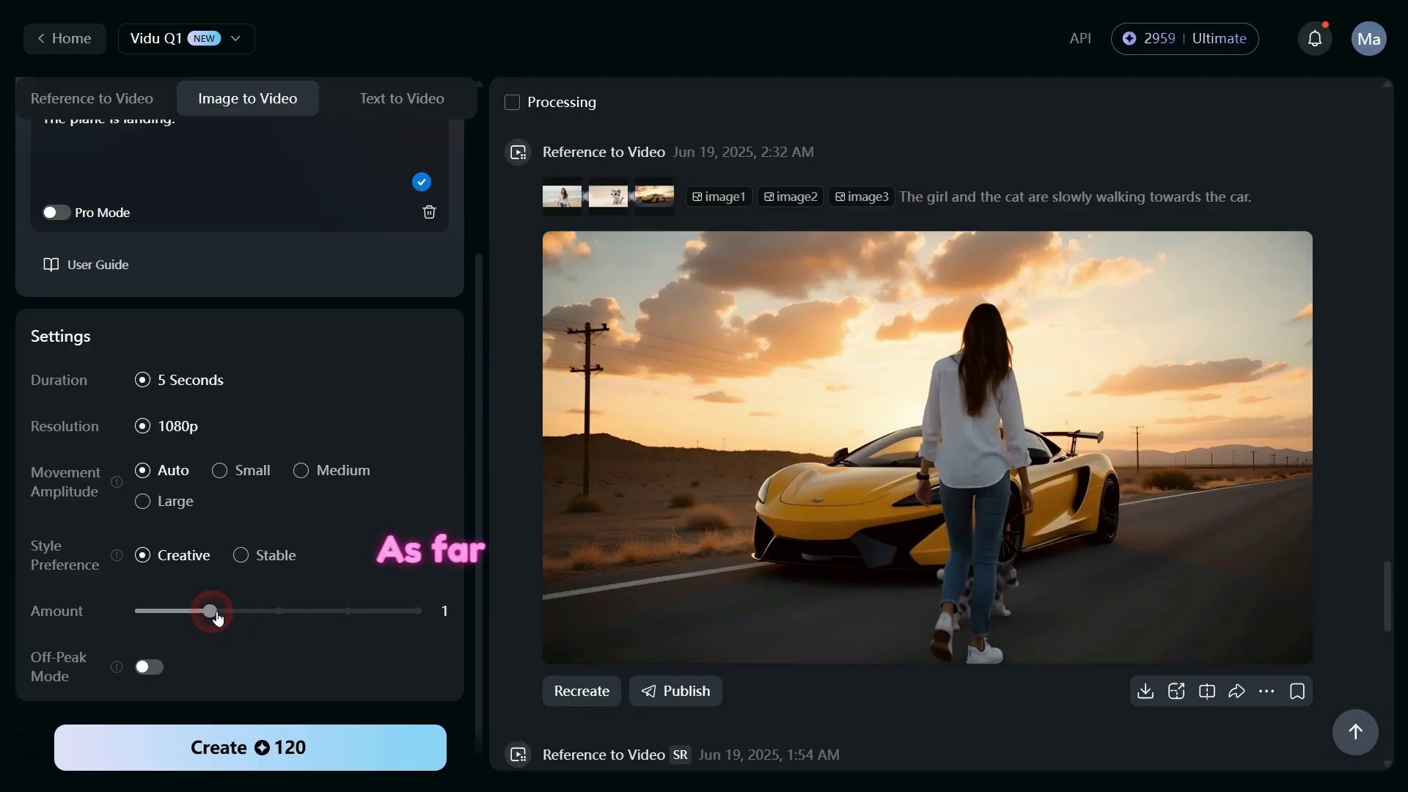
{"action": "left_click", "coordinate": [154, 669]}
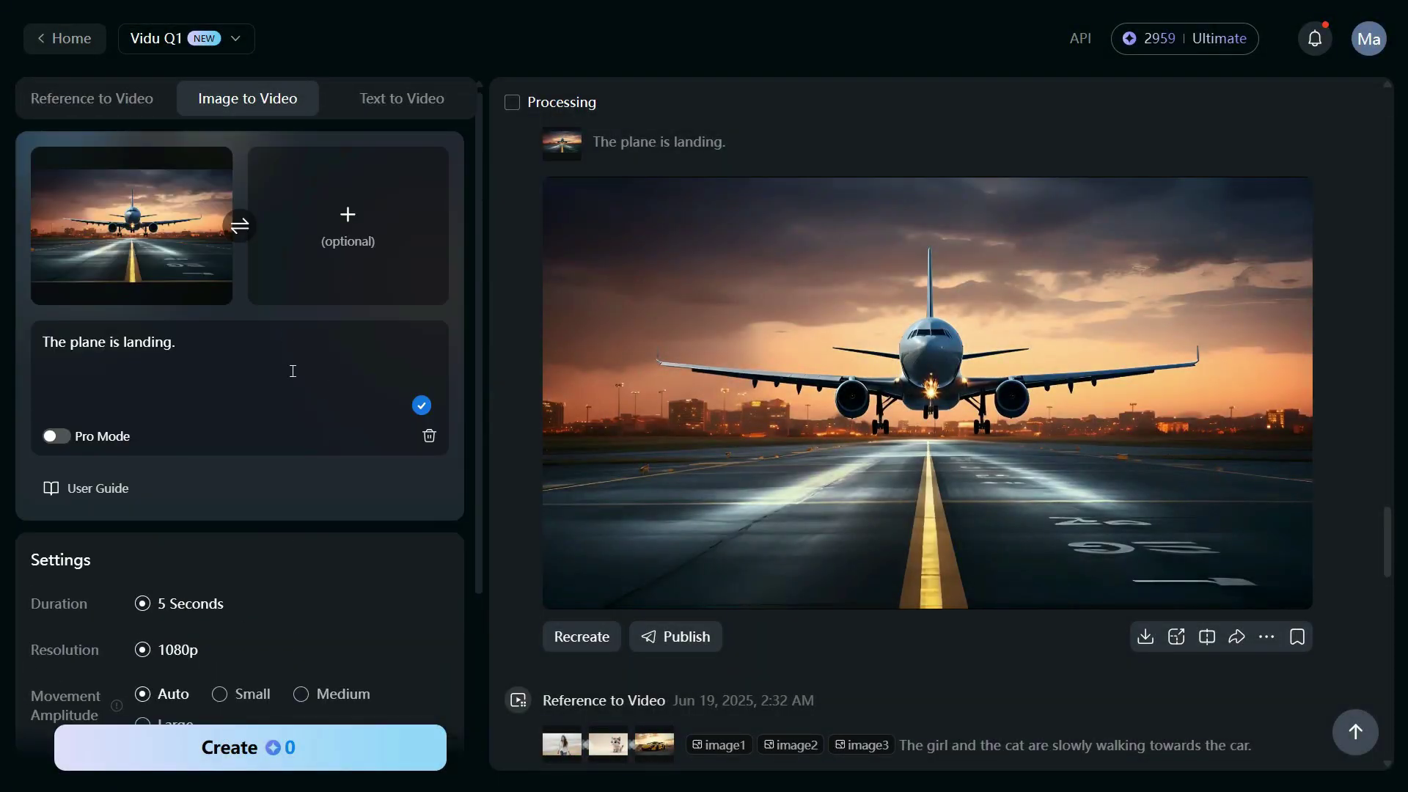
- Remove the airplane image and prompt to prepare a new starting image
{"action": "left_click", "coordinate": [225, 154]}
{"action": "left_click", "coordinate": [429, 436]}
{"action": "left_click", "coordinate": [133, 214]}
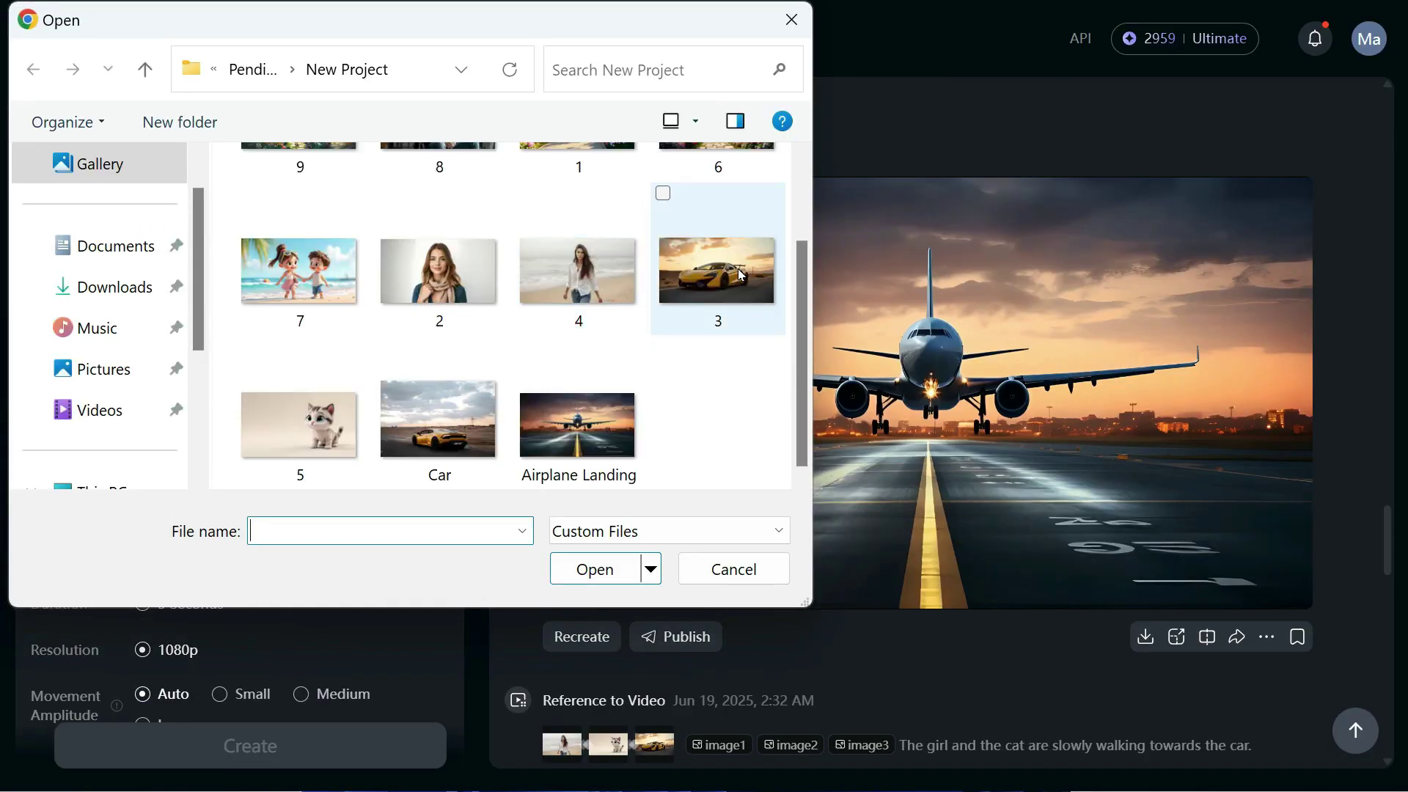
- Load the Car picture and paste the prompt about the car running with indicators working
{"action": "double_click", "coordinate": [439, 421]}
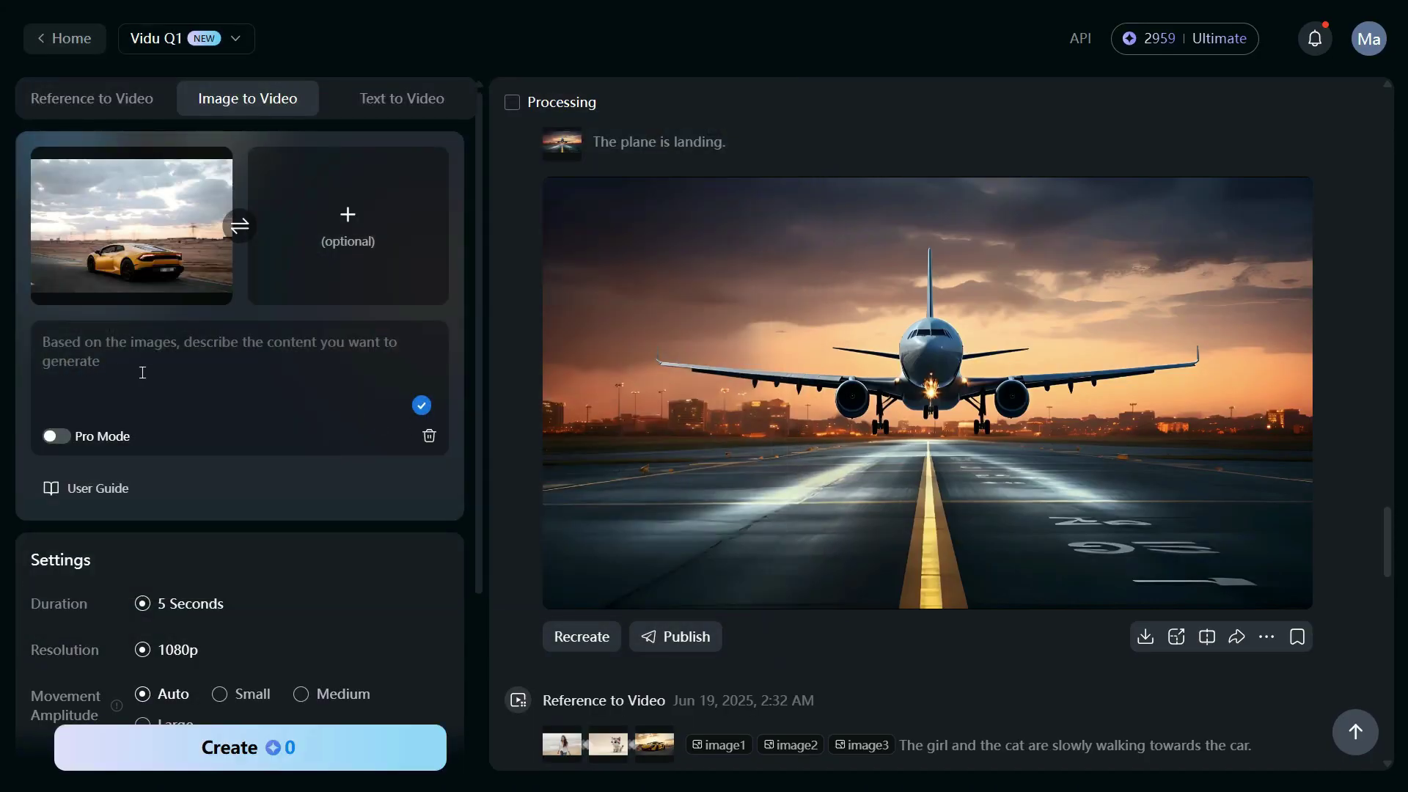
{"action": "type", "text": "The car is running, and its indicators are working."}
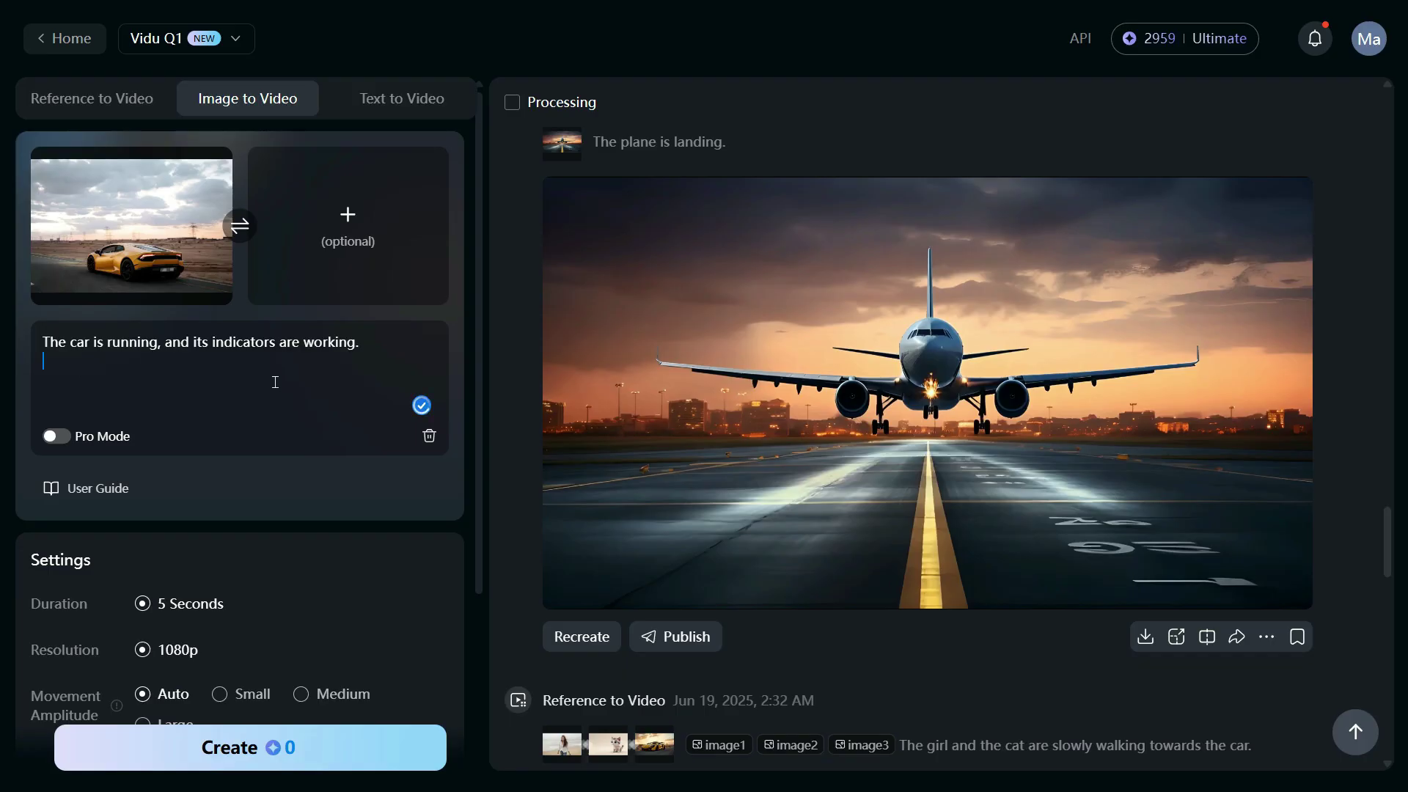
{"action": "scroll", "coordinate": [353, 399], "scroll_direction": "down", "scroll_amount": 3}
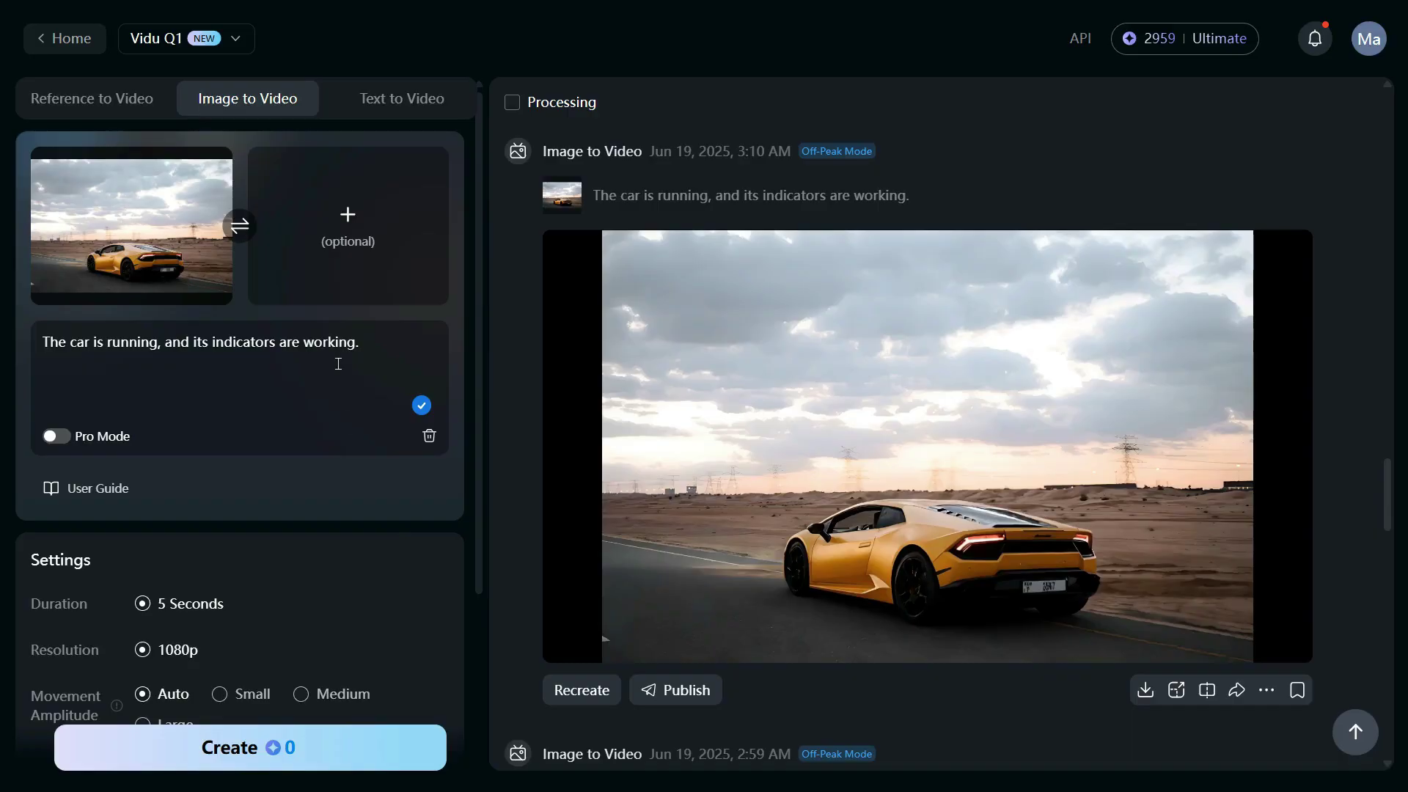
- Switch to Text to Video mode, keeping the Vidu Q1 model
{"action": "left_click", "coordinate": [407, 102]}
{"action": "left_click", "coordinate": [248, 43]}
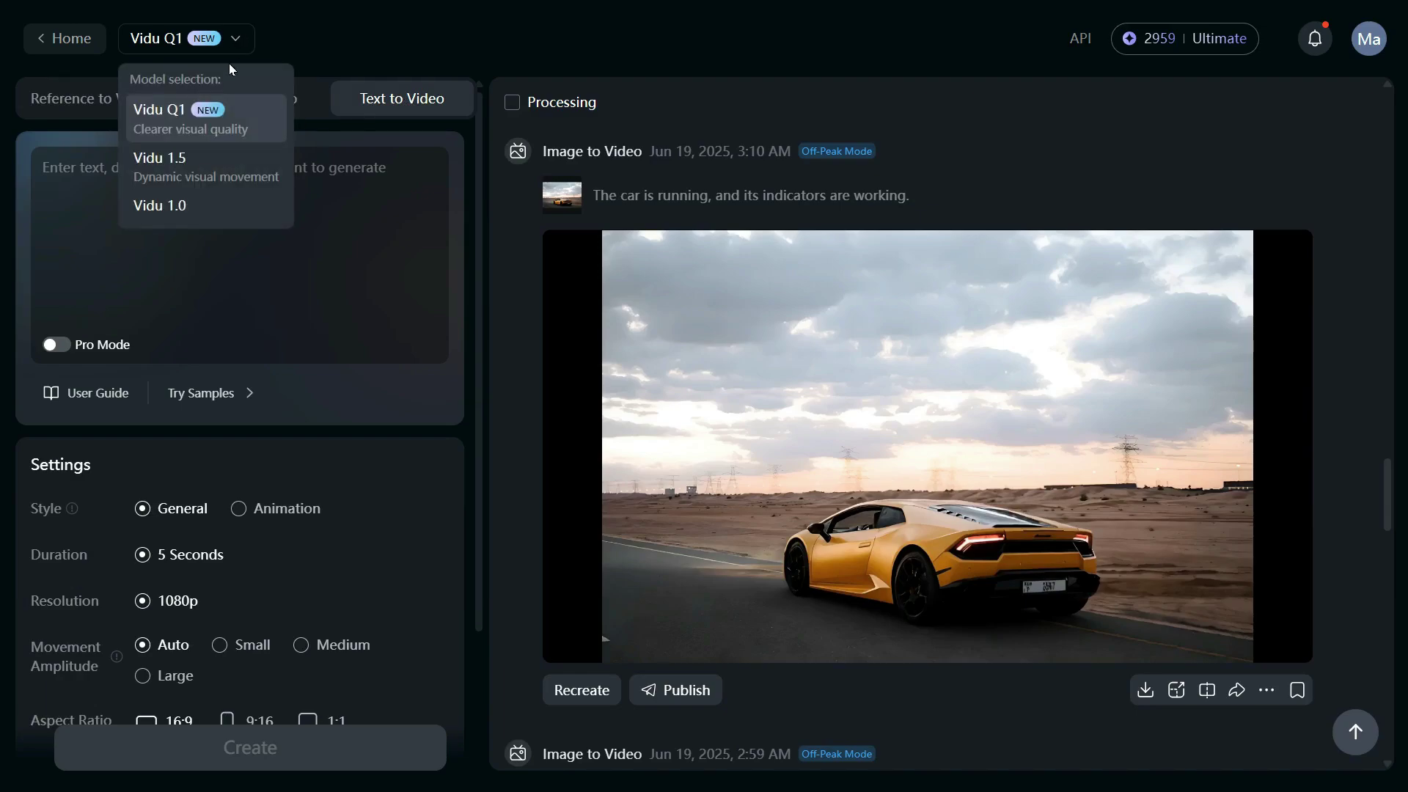
{"action": "left_click", "coordinate": [207, 122]}
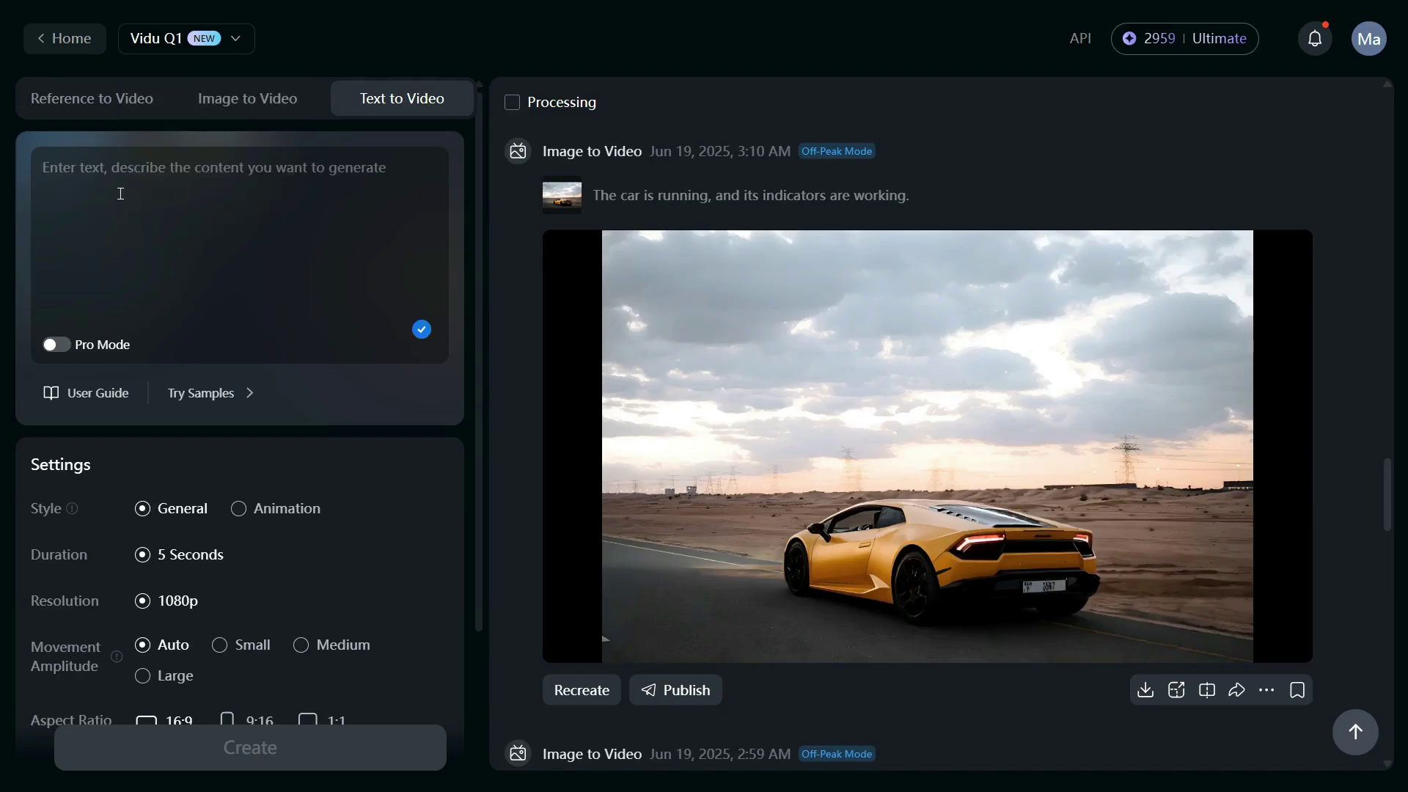
- Paste the podcast-room scene prompt and highlight it line by line
{"action": "type", "text": "A handsome man wearing jeans and jacket, sitting on a chair in the room. He is talking with hand movements. The podcast table and mic are in front and YouTube is written in the background wall of the room."}
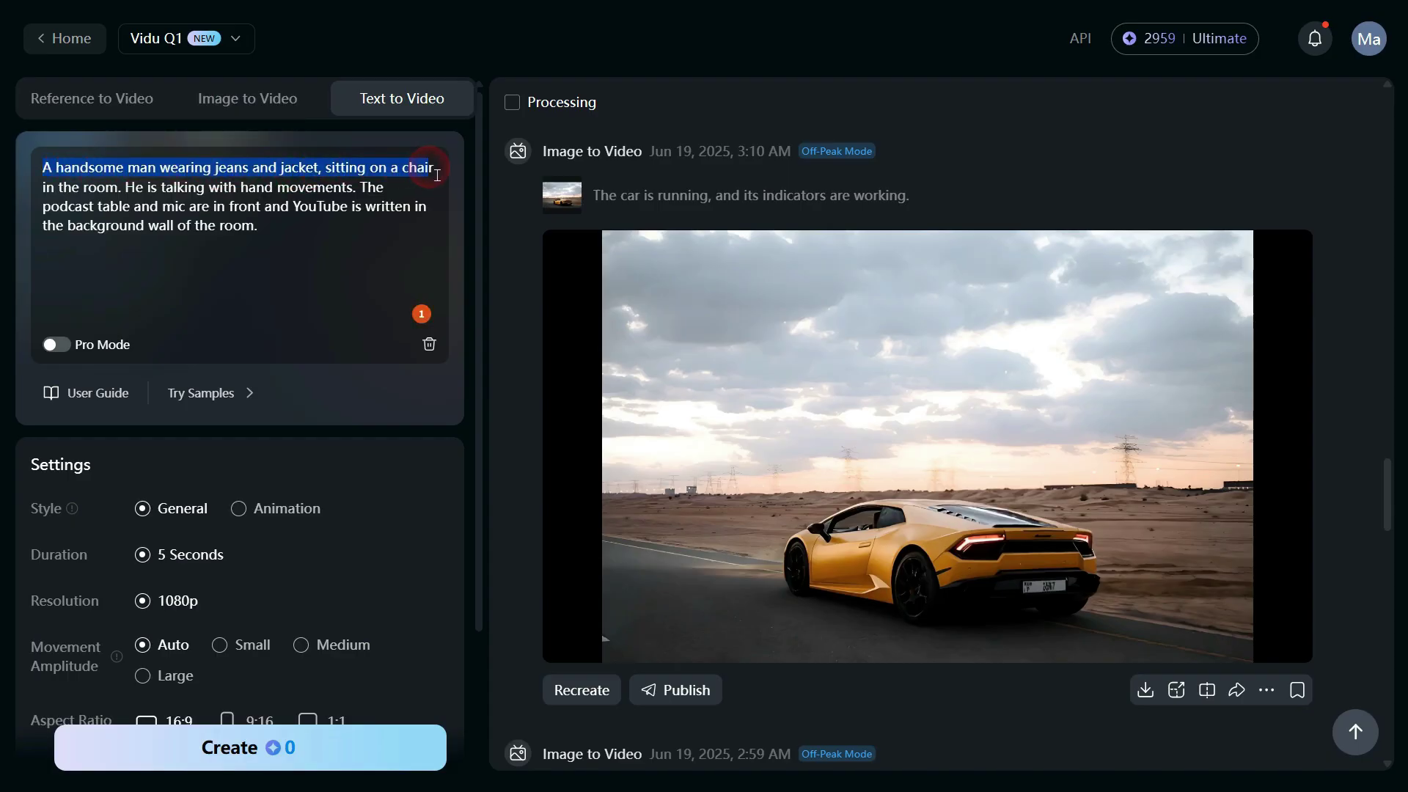
{"action": "left_click_drag", "start_coordinate": [437, 174], "coordinate": [112, 200]}
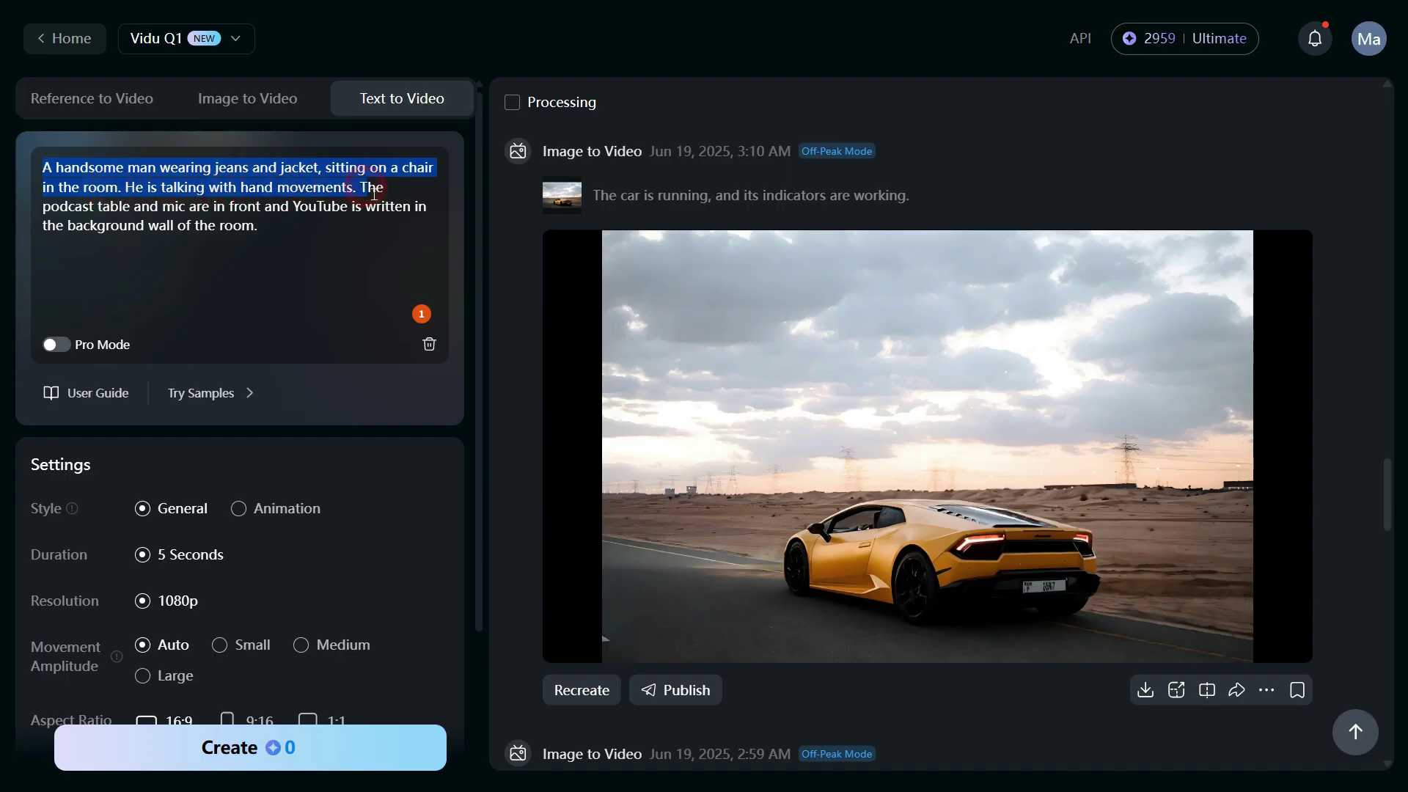
{"action": "left_click_drag", "start_coordinate": [317, 202], "coordinate": [266, 218]}
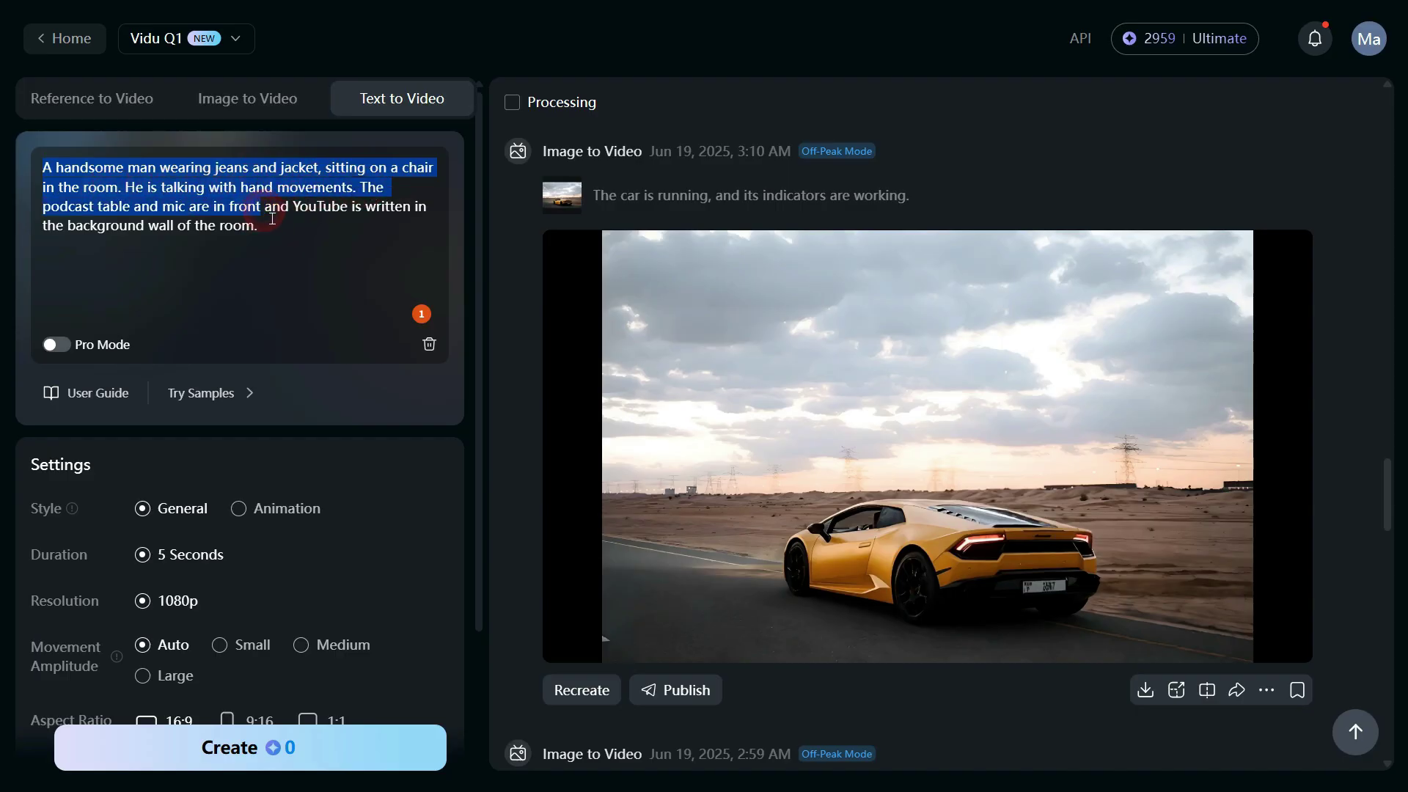
{"action": "left_click_drag", "start_coordinate": [432, 217], "coordinate": [422, 231]}
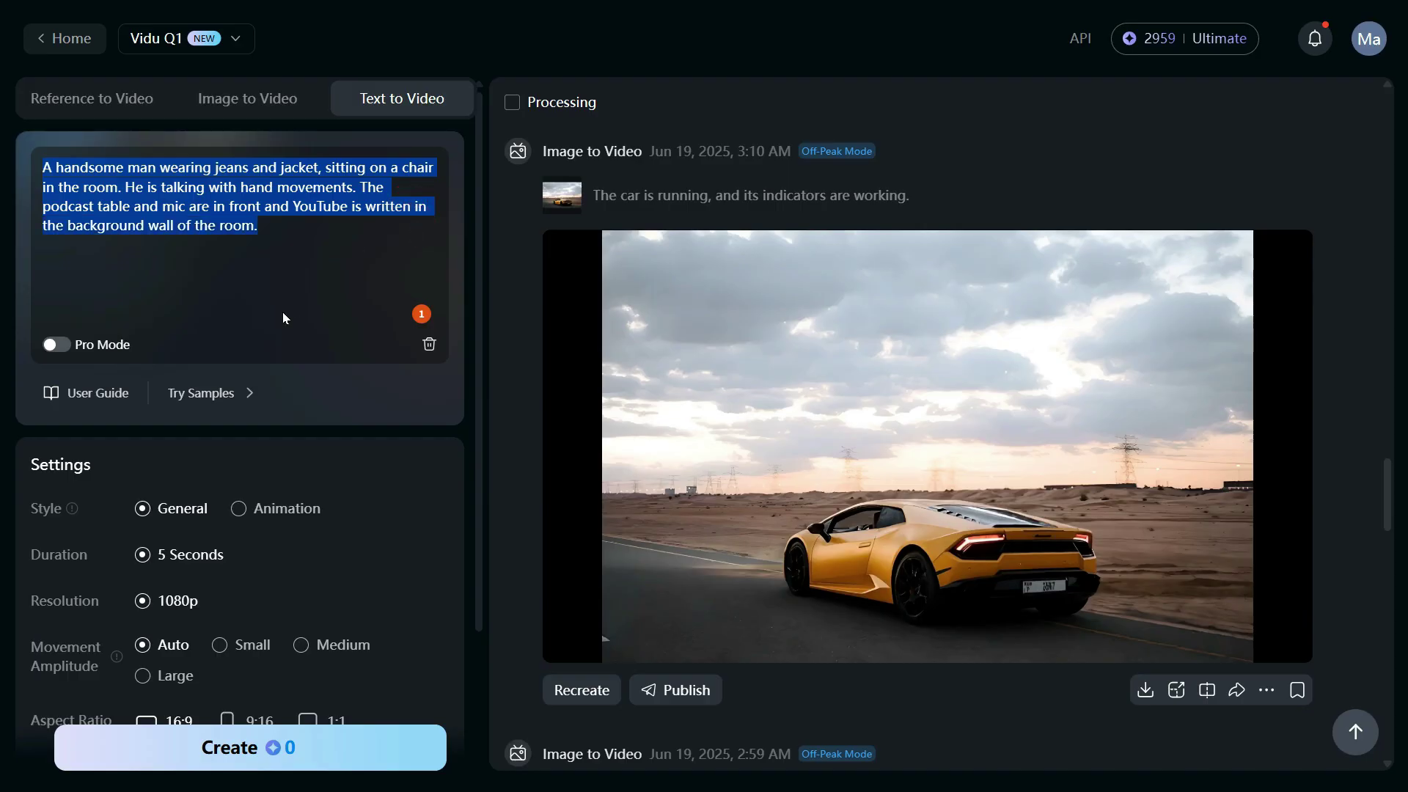
{"action": "scroll", "coordinate": [285, 318], "scroll_direction": "down", "scroll_amount": 2}
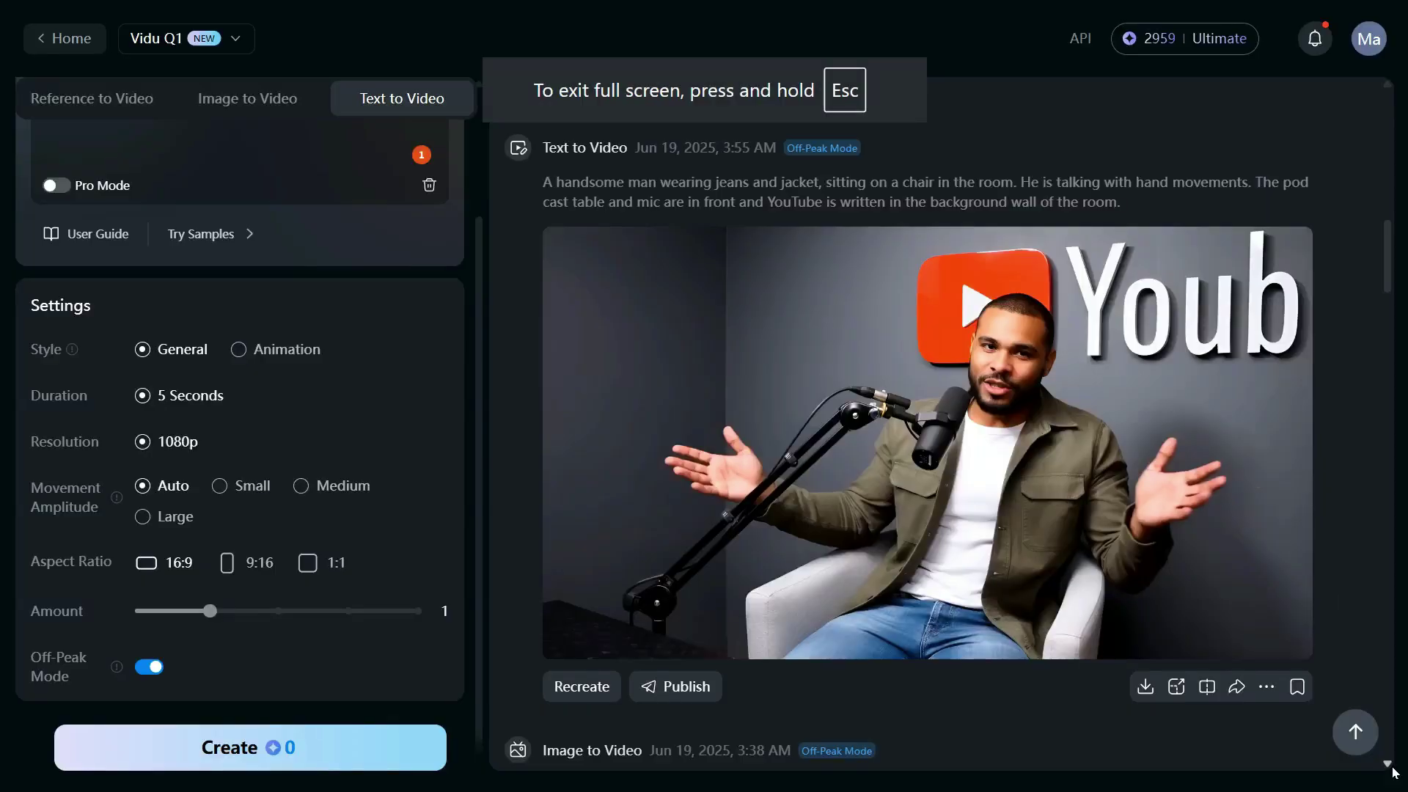
- Reload the podcast-man prompt into Text to Video with Recreate, clearing and refilling it
{"action": "left_click", "coordinate": [1146, 688]}
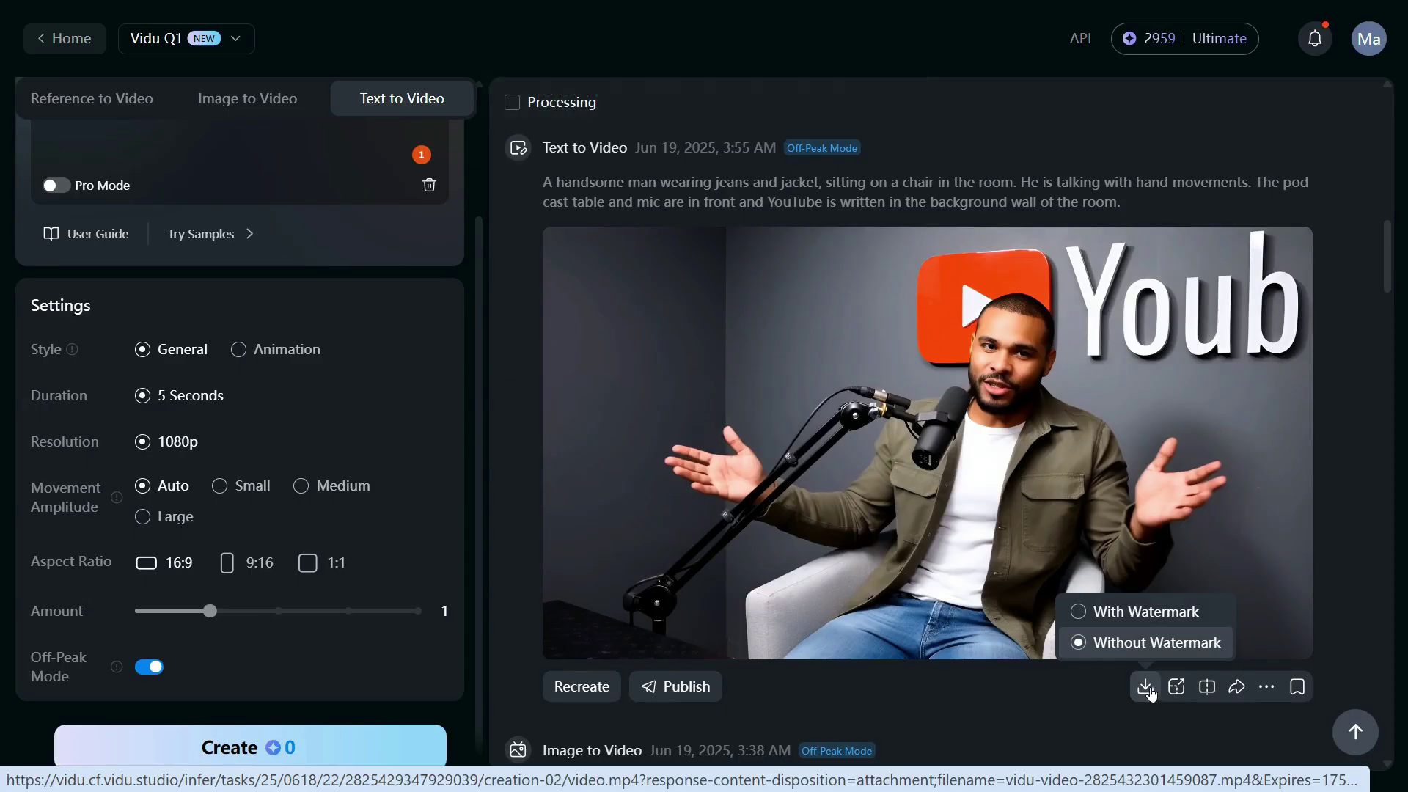
{"action": "left_click", "coordinate": [595, 688]}
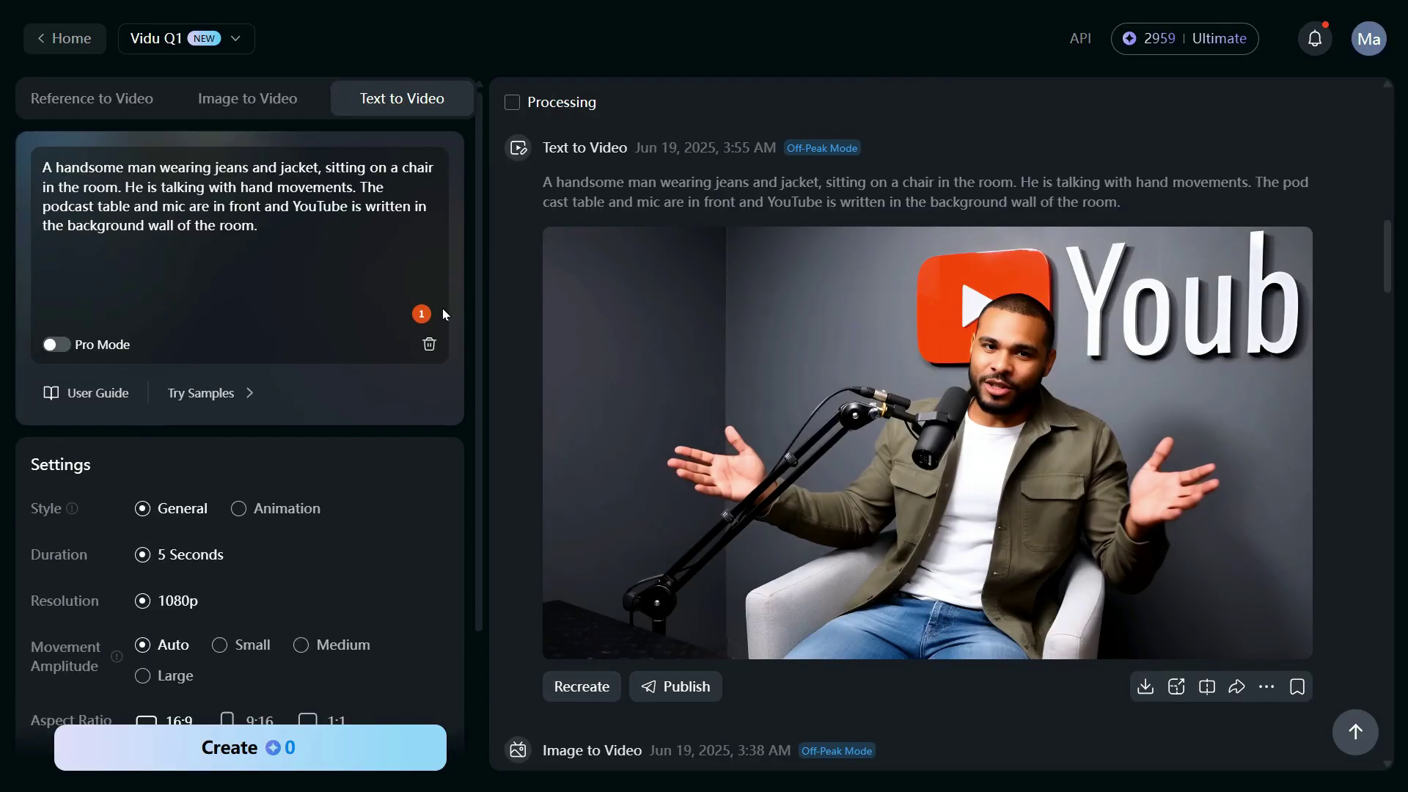
{"action": "left_click", "coordinate": [428, 344]}
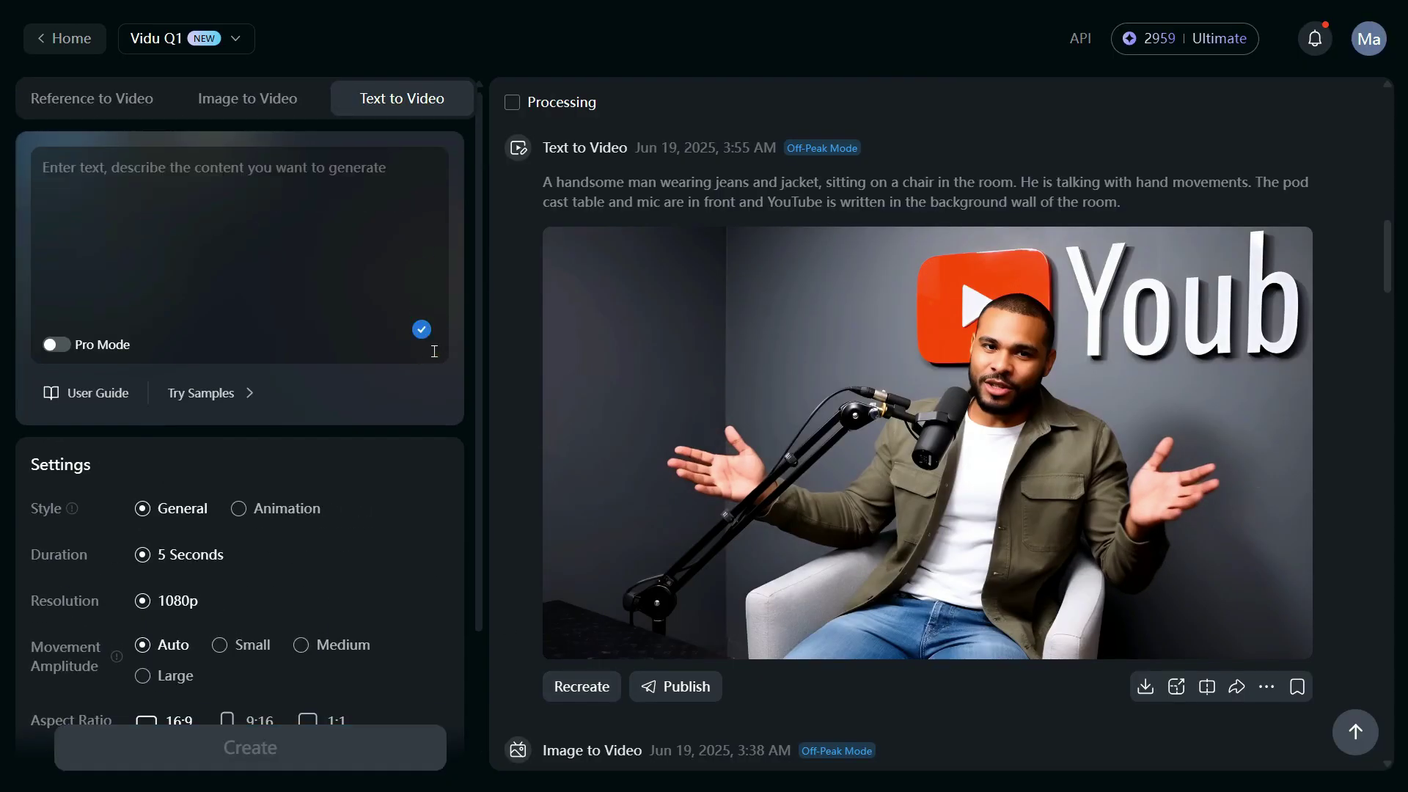
{"action": "left_click", "coordinate": [583, 693]}
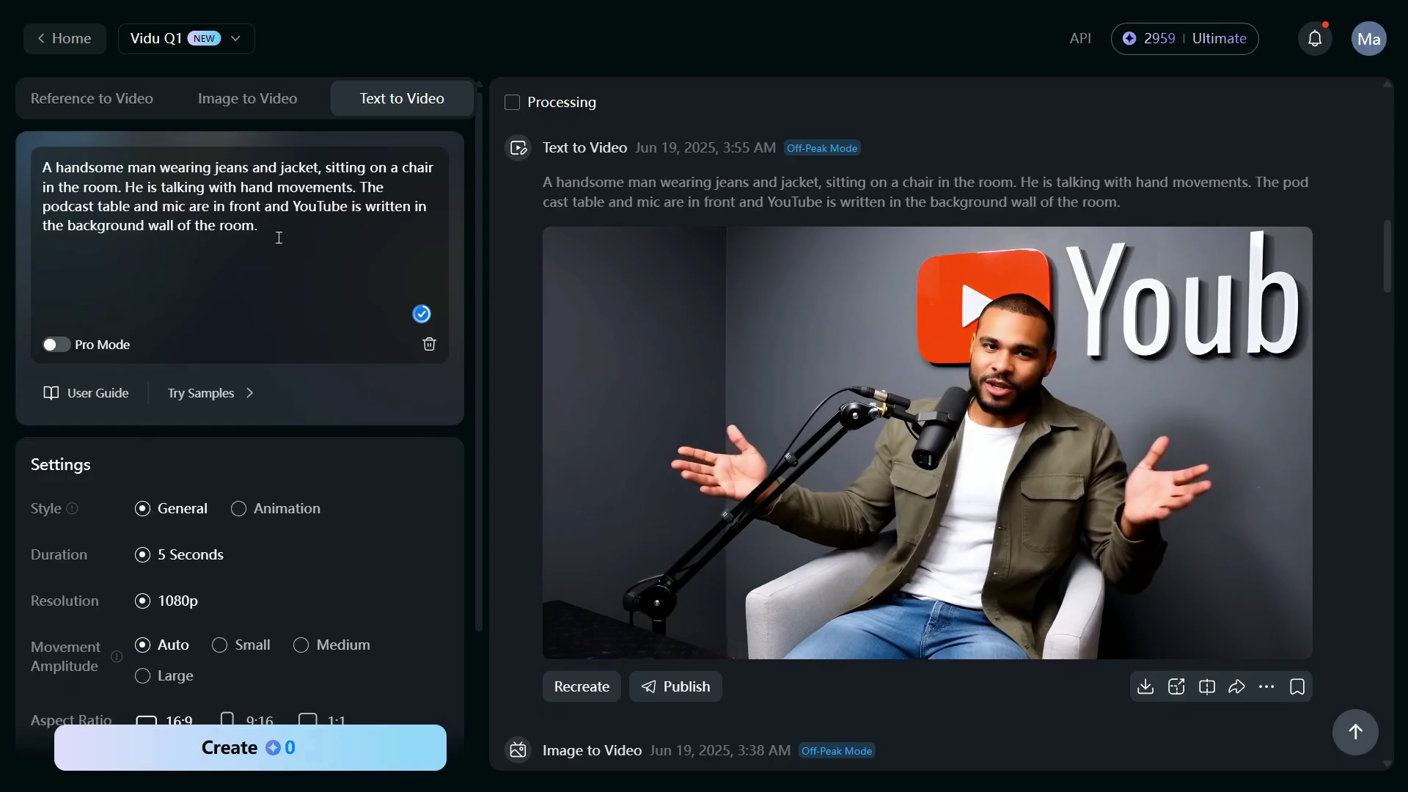
{"action": "scroll", "coordinate": [295, 280], "scroll_direction": "down", "scroll_amount": 2}
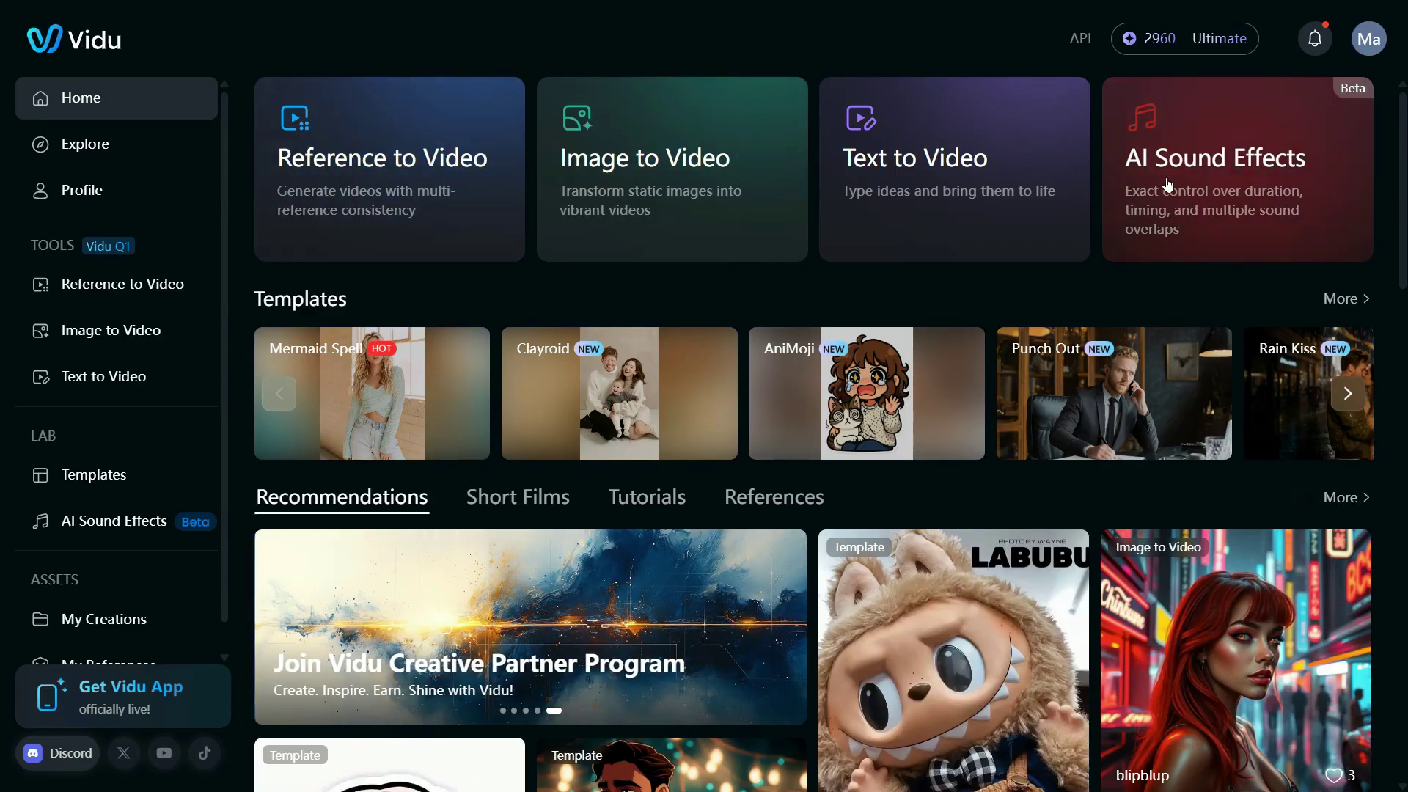
- In AI Sound Effects, enter timed prompts 'Keyboard Typing' and 'People Talking'
{"action": "left_click", "coordinate": [1218, 174]}
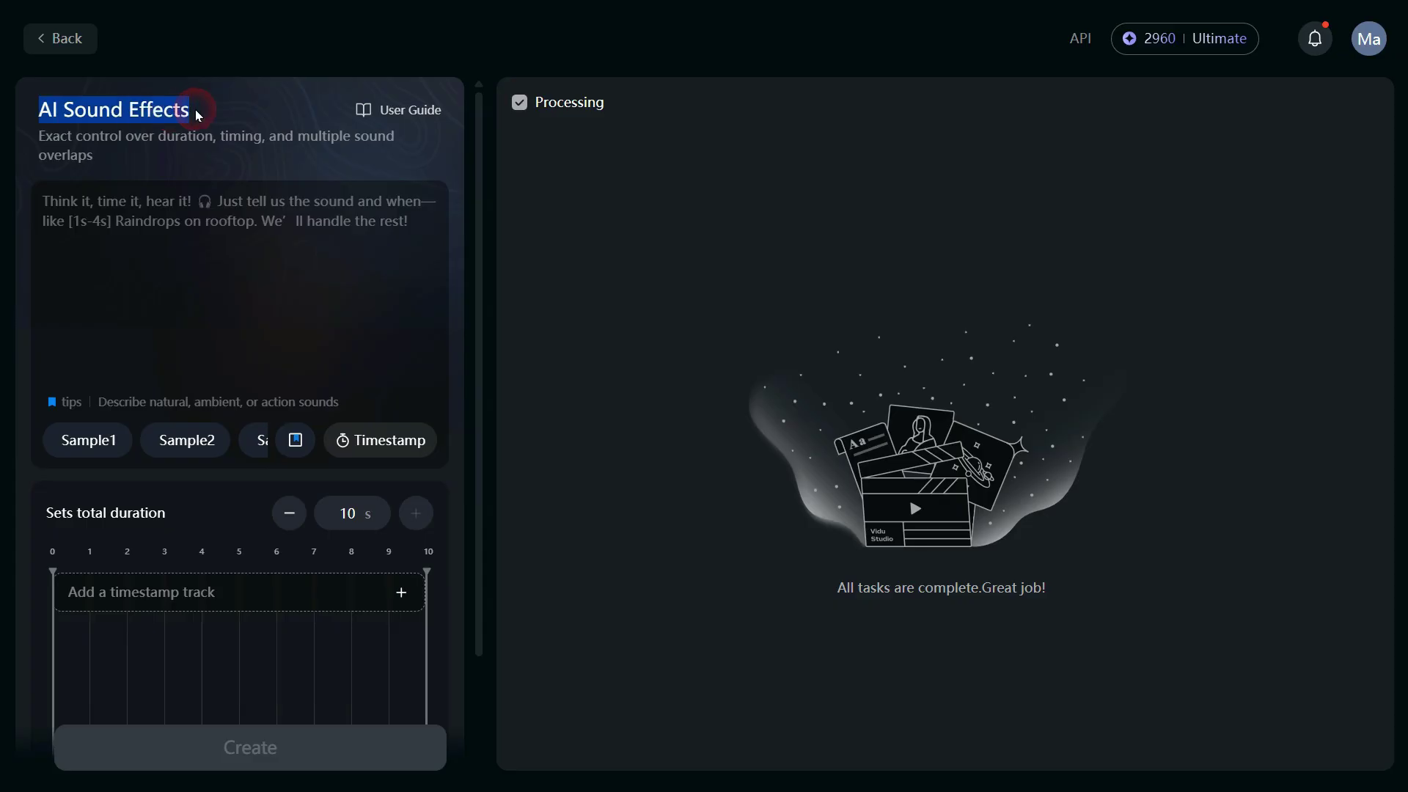
{"action": "left_click", "coordinate": [274, 174]}
{"action": "scroll", "coordinate": [322, 372], "scroll_direction": "down", "scroll_amount": 2}
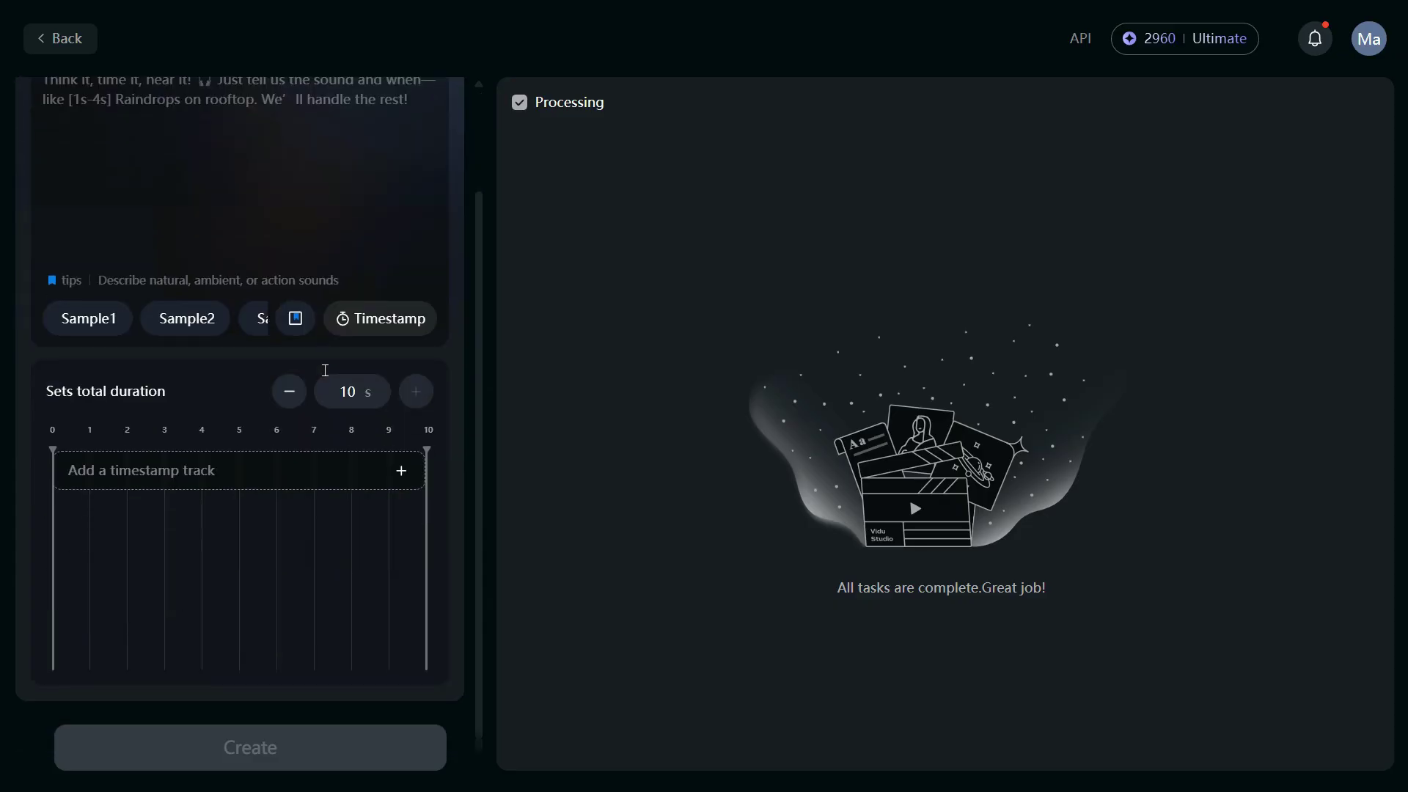
{"action": "scroll", "coordinate": [304, 338], "scroll_direction": "up", "scroll_amount": 2}
{"action": "left_click", "coordinate": [119, 217]}
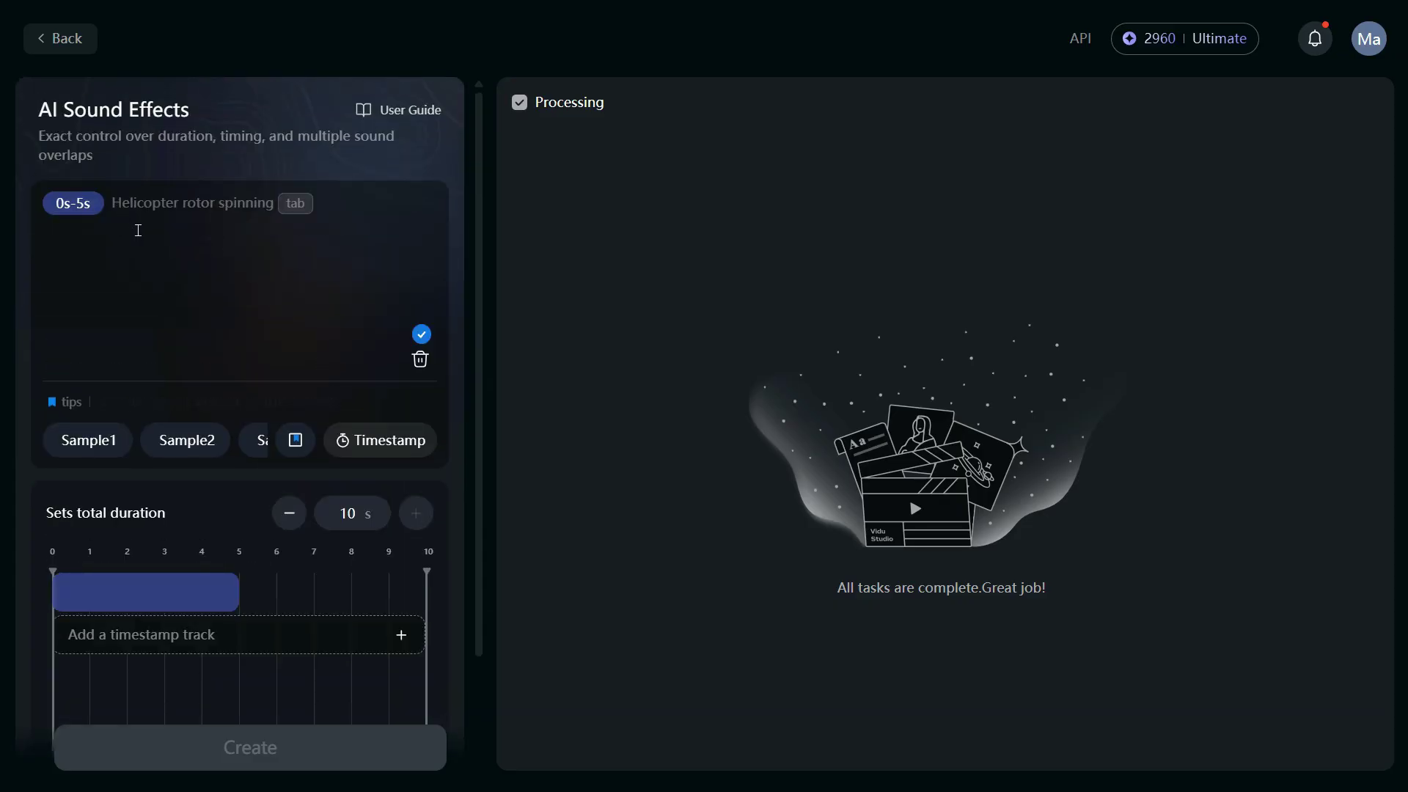
{"action": "type", "text": "Keyboard Typing "}
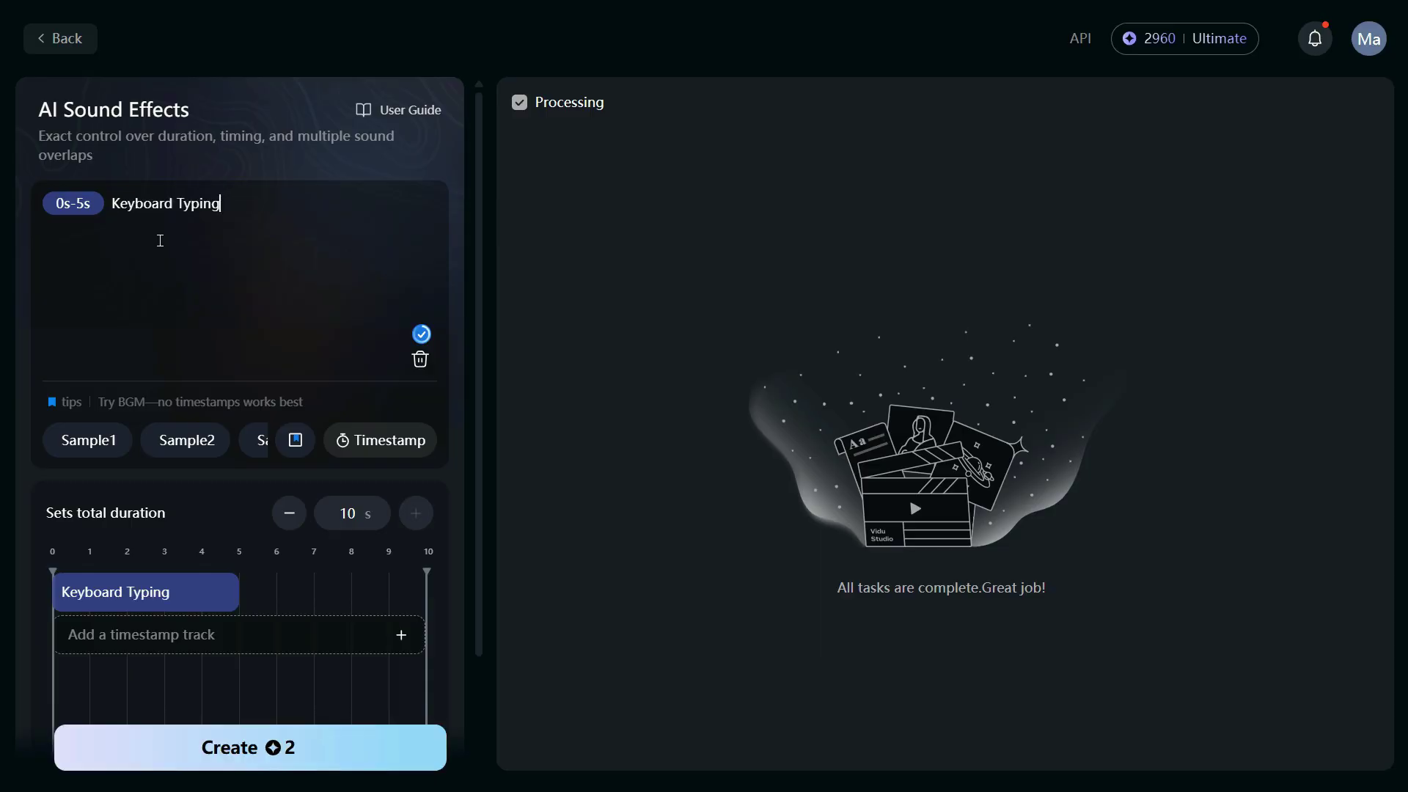
{"action": "type", "text": "People Talking"}
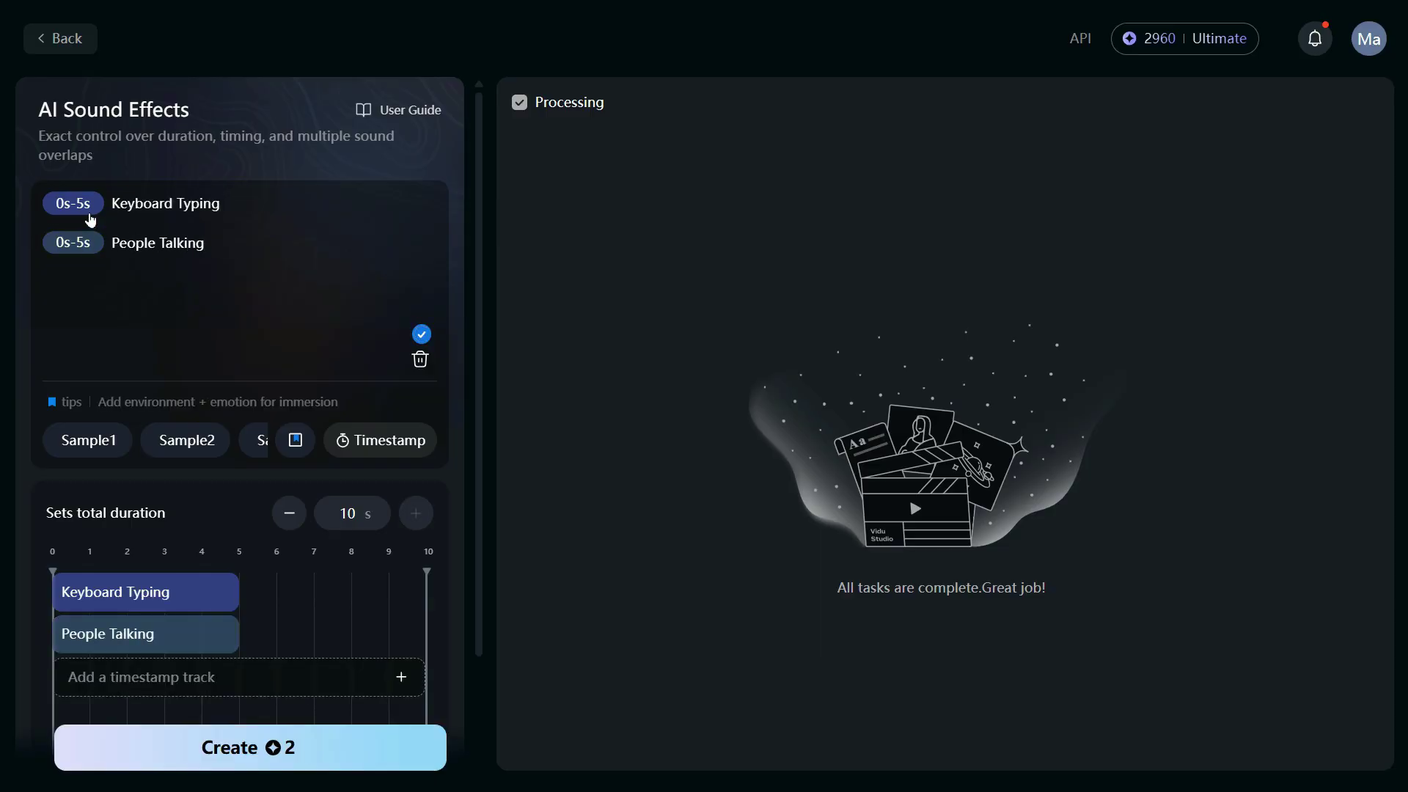
- Set People Talking to 2s–5s, generate the sound effect, and play it
{"action": "left_click", "coordinate": [88, 247]}
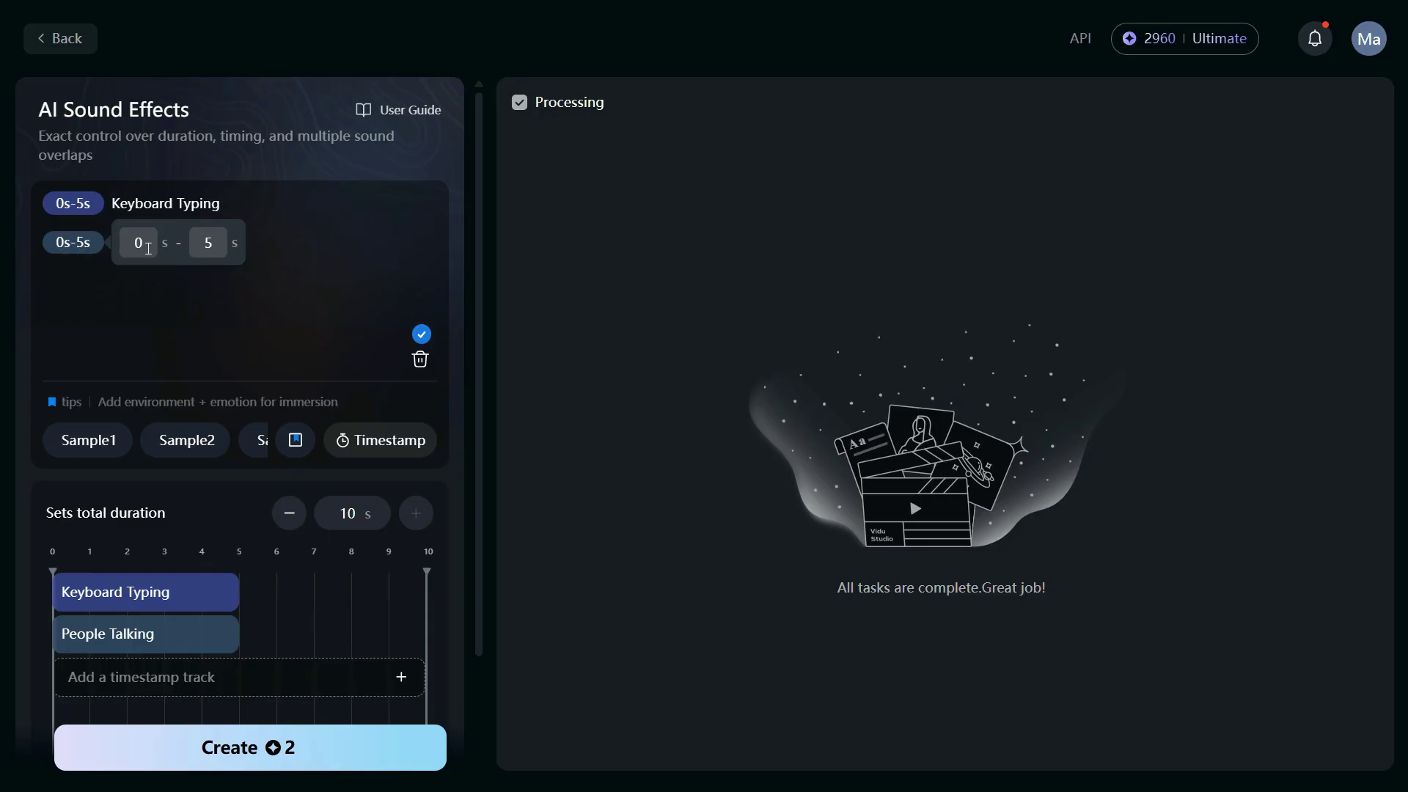
{"action": "left_click", "coordinate": [285, 304]}
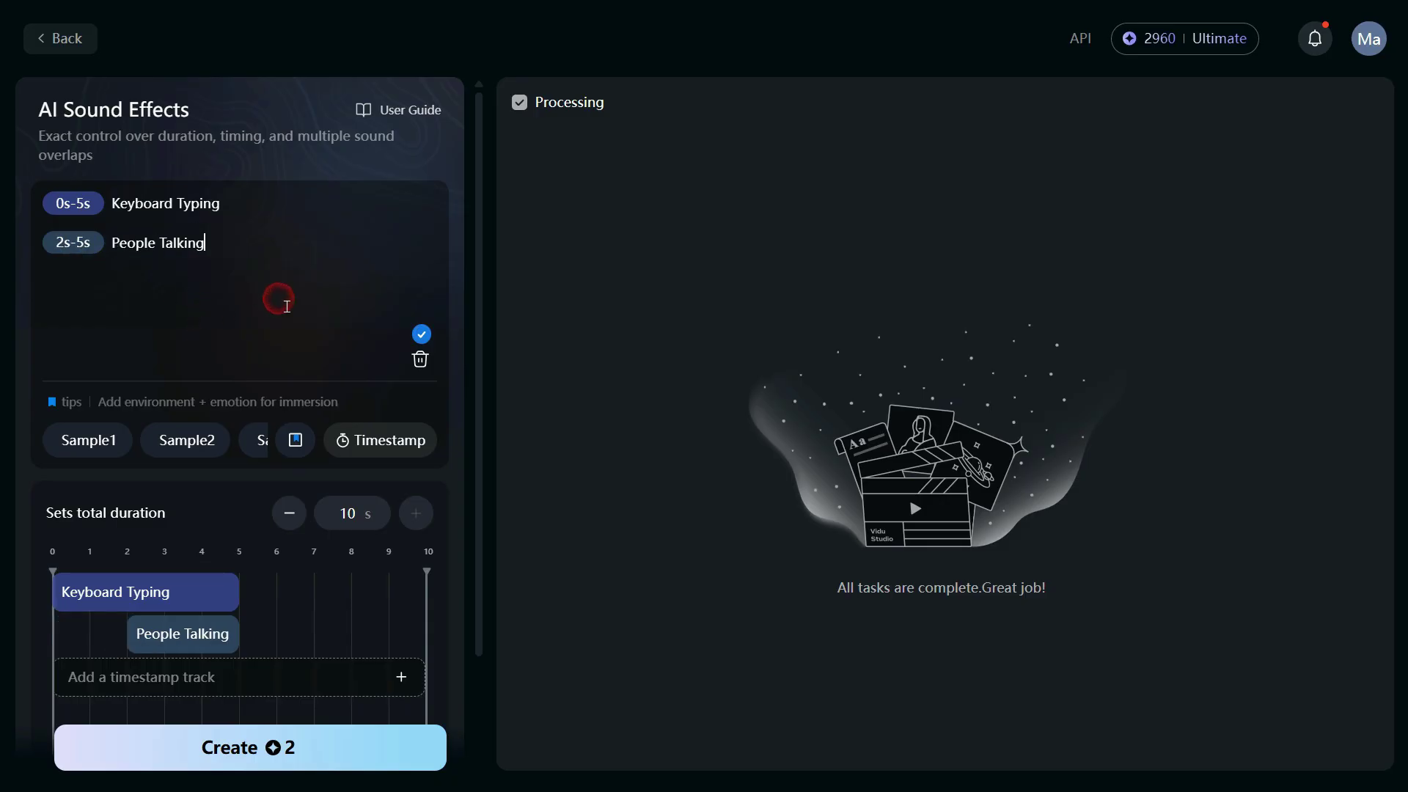
{"action": "scroll", "coordinate": [293, 339], "scroll_direction": "down", "scroll_amount": 2}
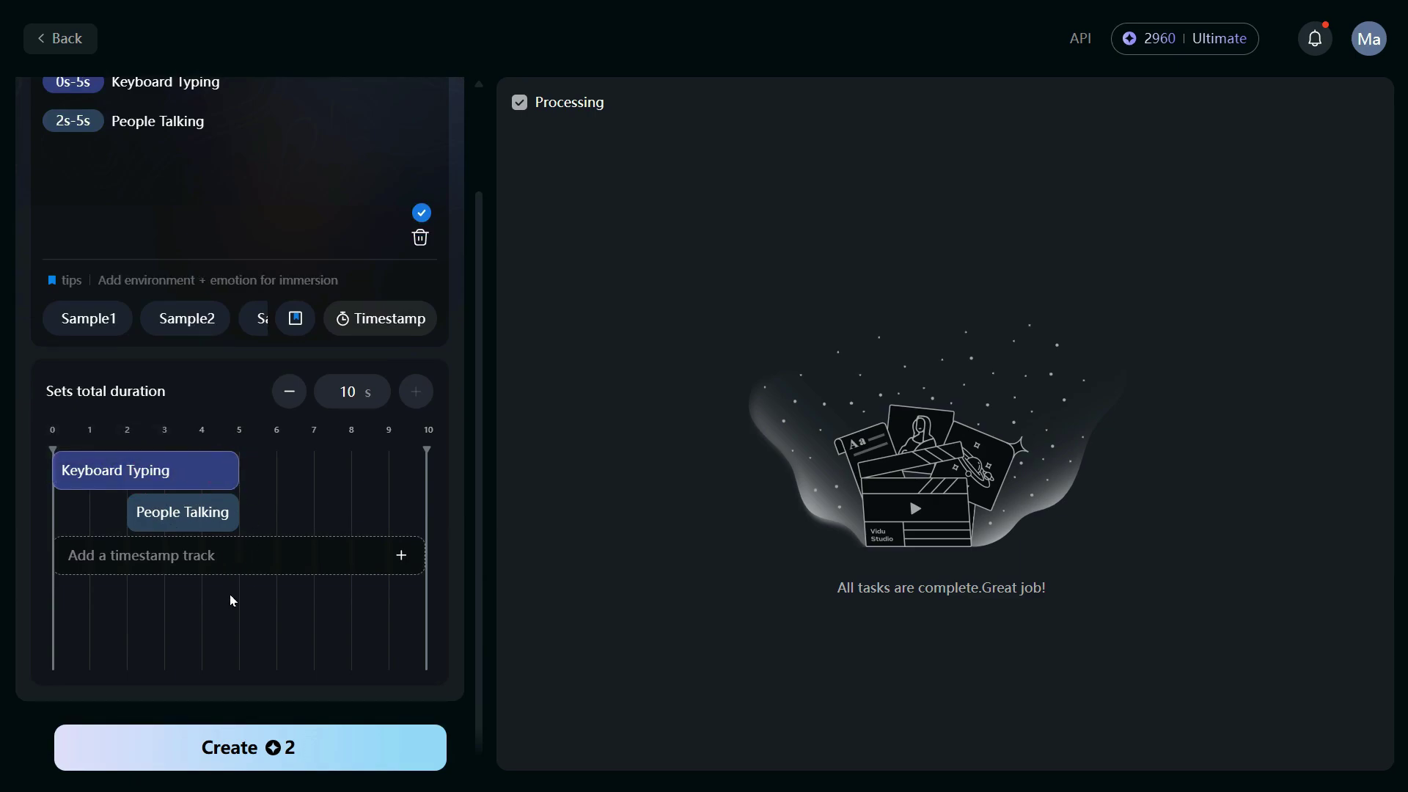
{"action": "left_click", "coordinate": [250, 749]}
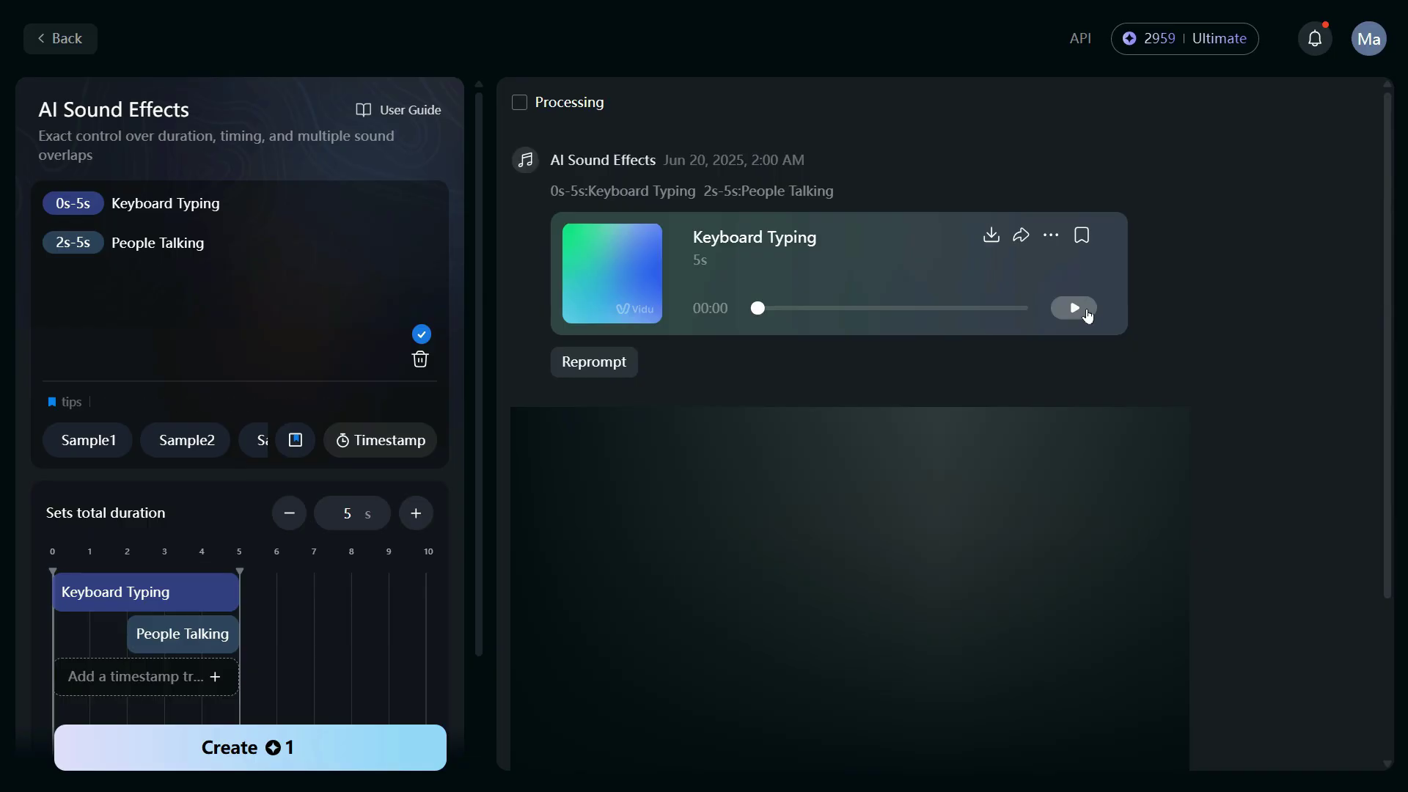
{"action": "left_click", "coordinate": [1086, 312]}
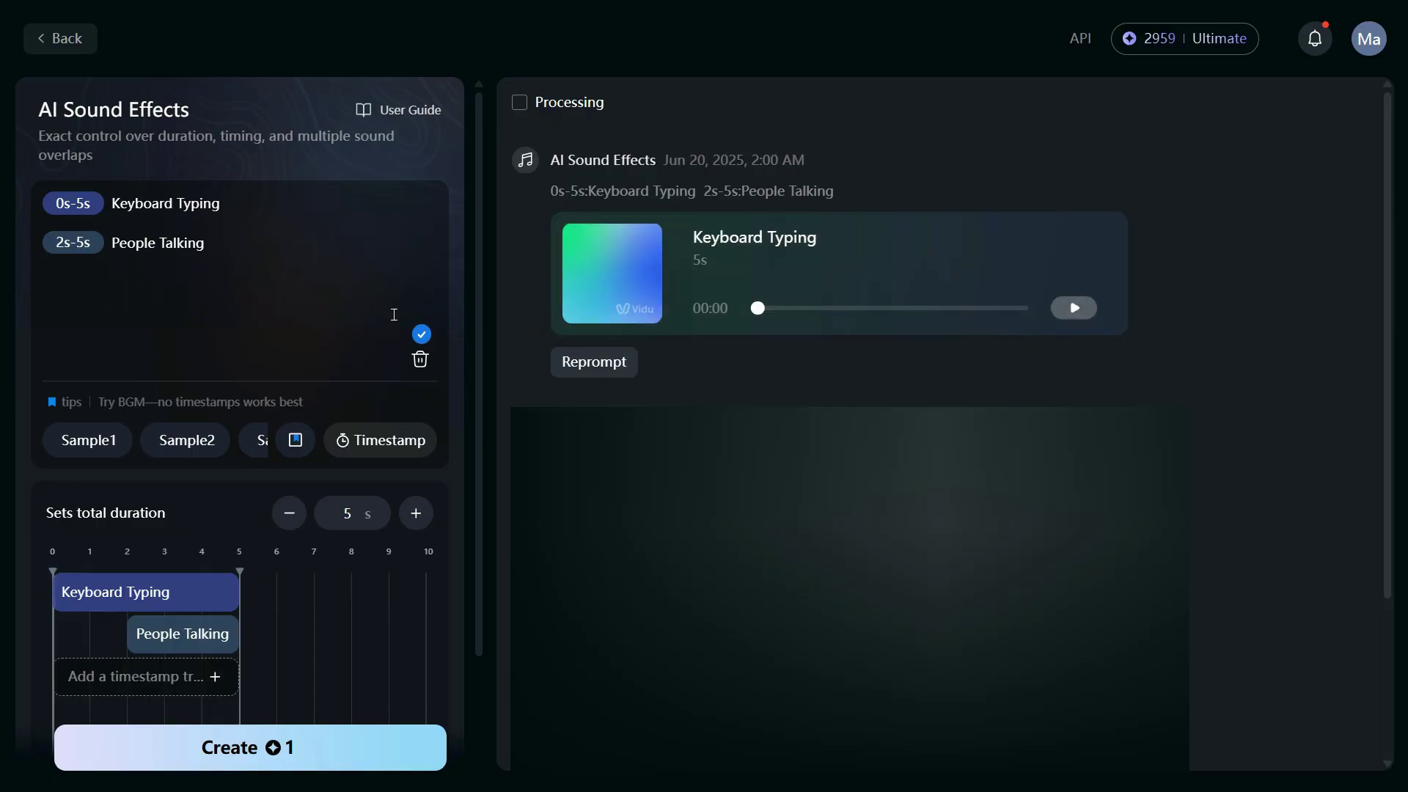
- Replace the sound prompts with 'Light Rain keeps falling'
{"action": "left_click", "coordinate": [421, 361]}
{"action": "left_click", "coordinate": [189, 210]}
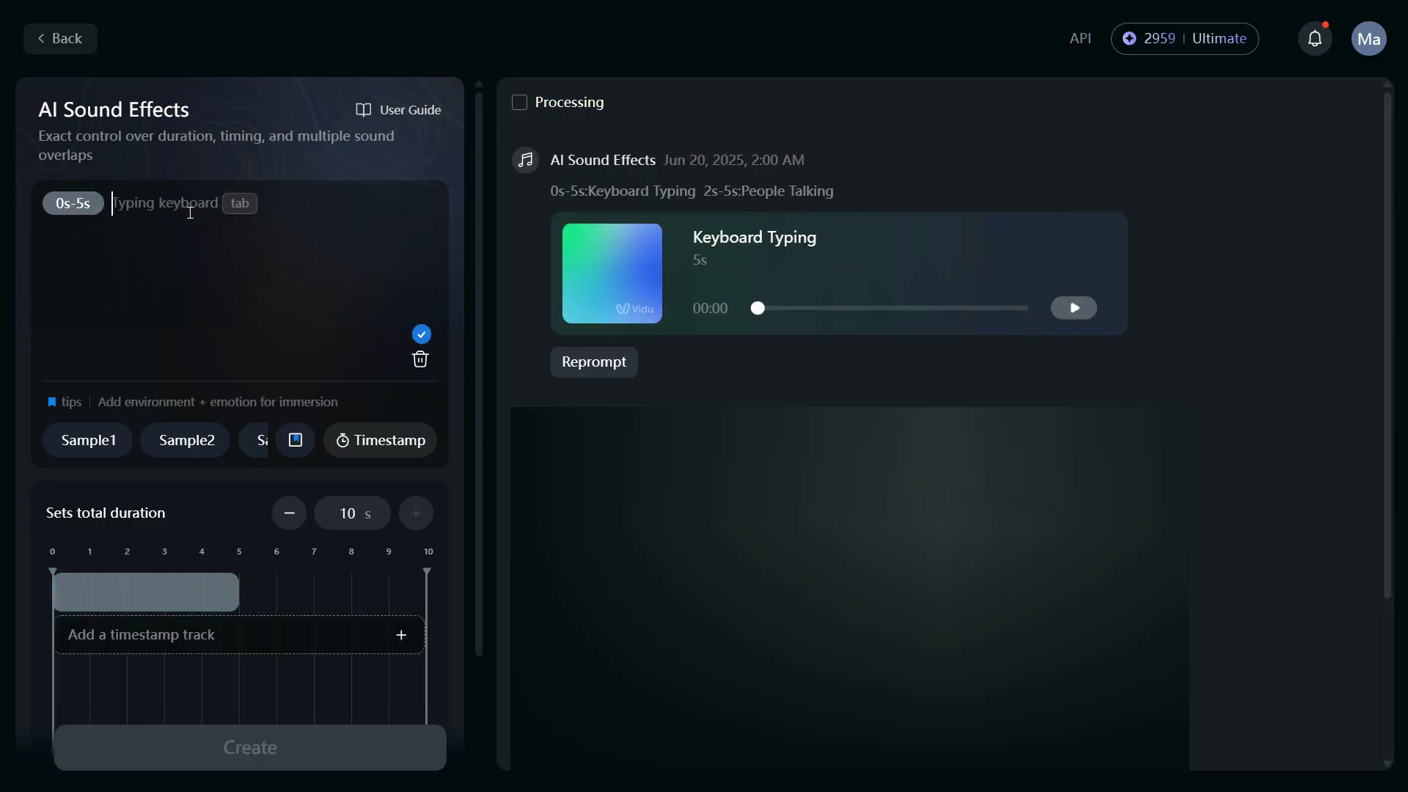
{"action": "type", "text": "Light Rain keeps falling"}
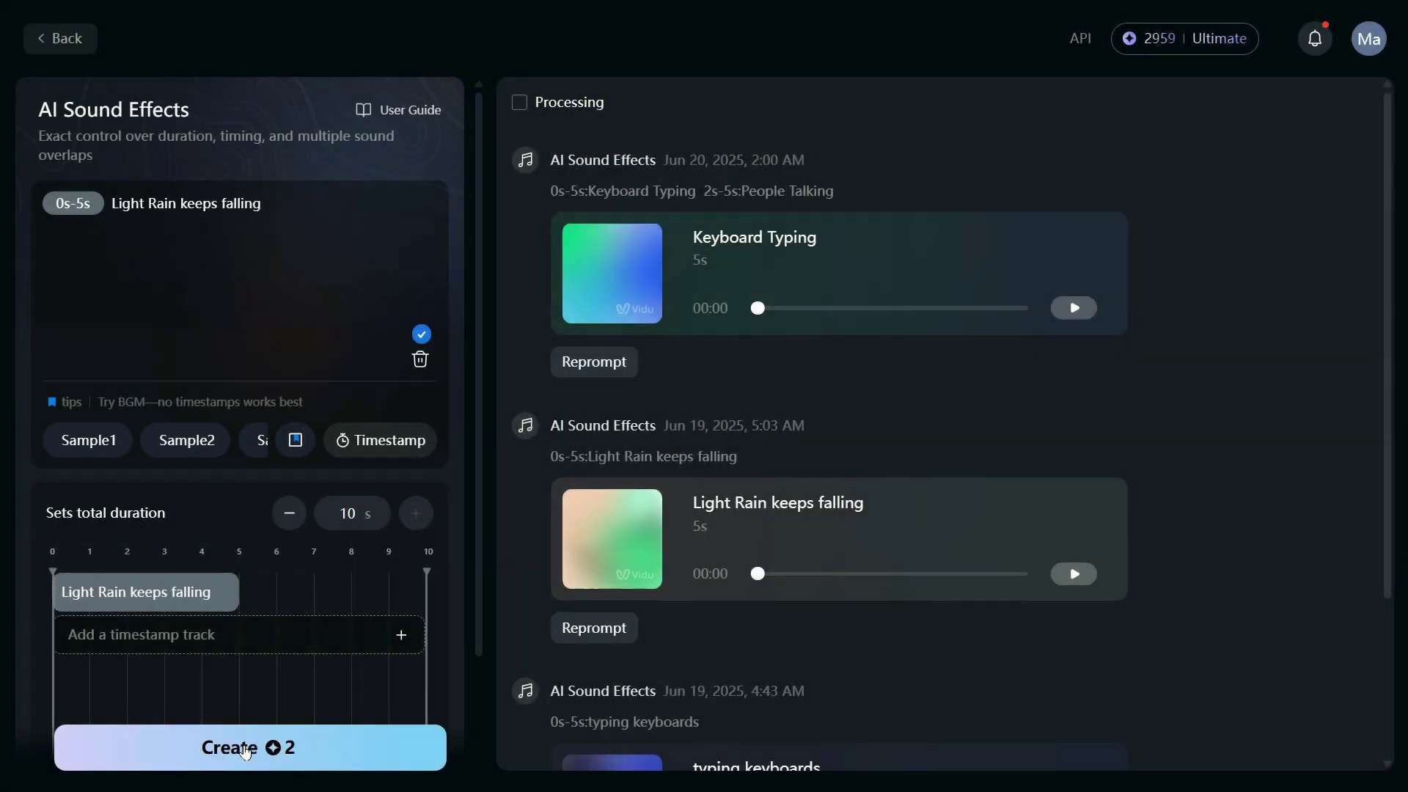
- Replay the earlier Light Rain keeps falling sound, then return to Vidu's home page
{"action": "left_click", "coordinate": [1093, 574]}
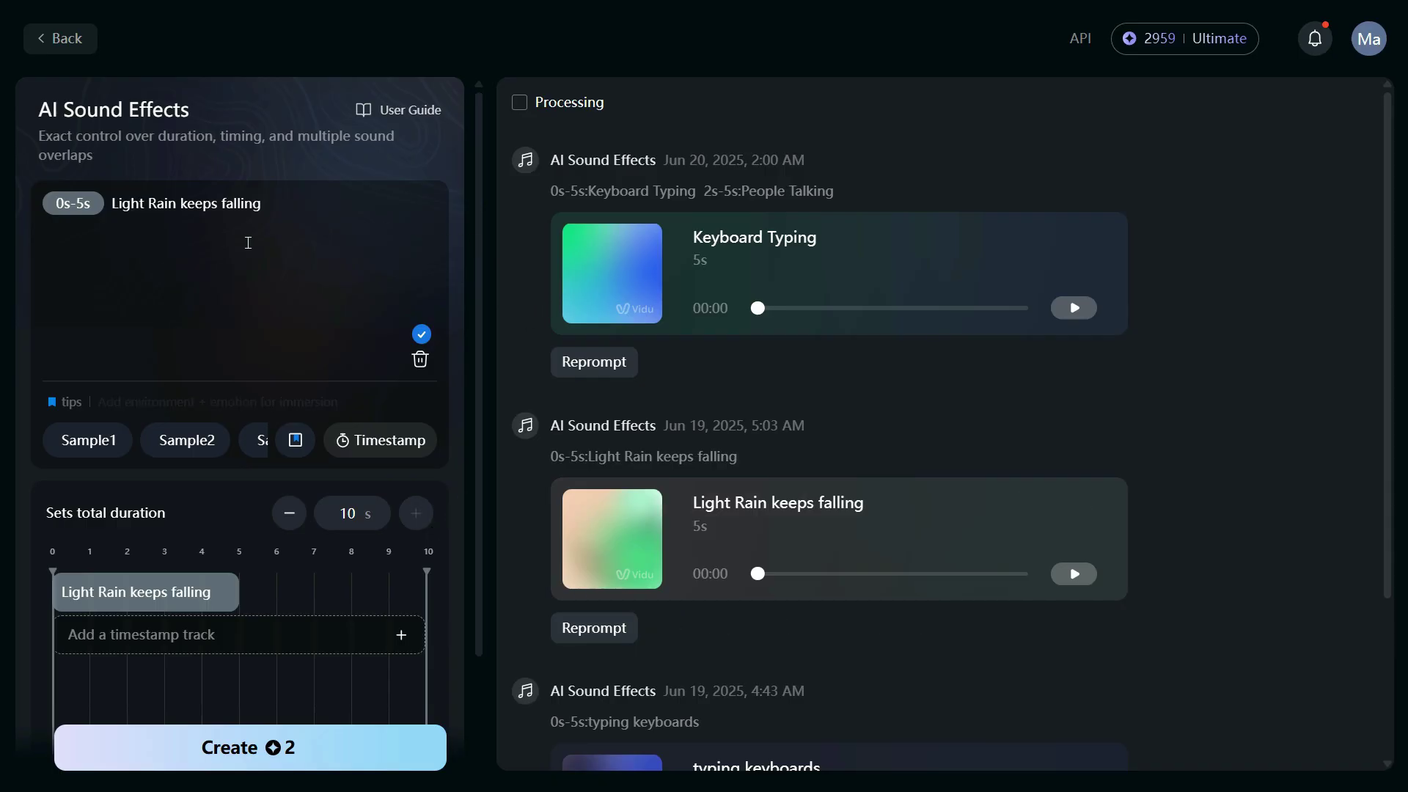
{"action": "left_click_drag", "start_coordinate": [211, 109], "coordinate": [50, 115]}
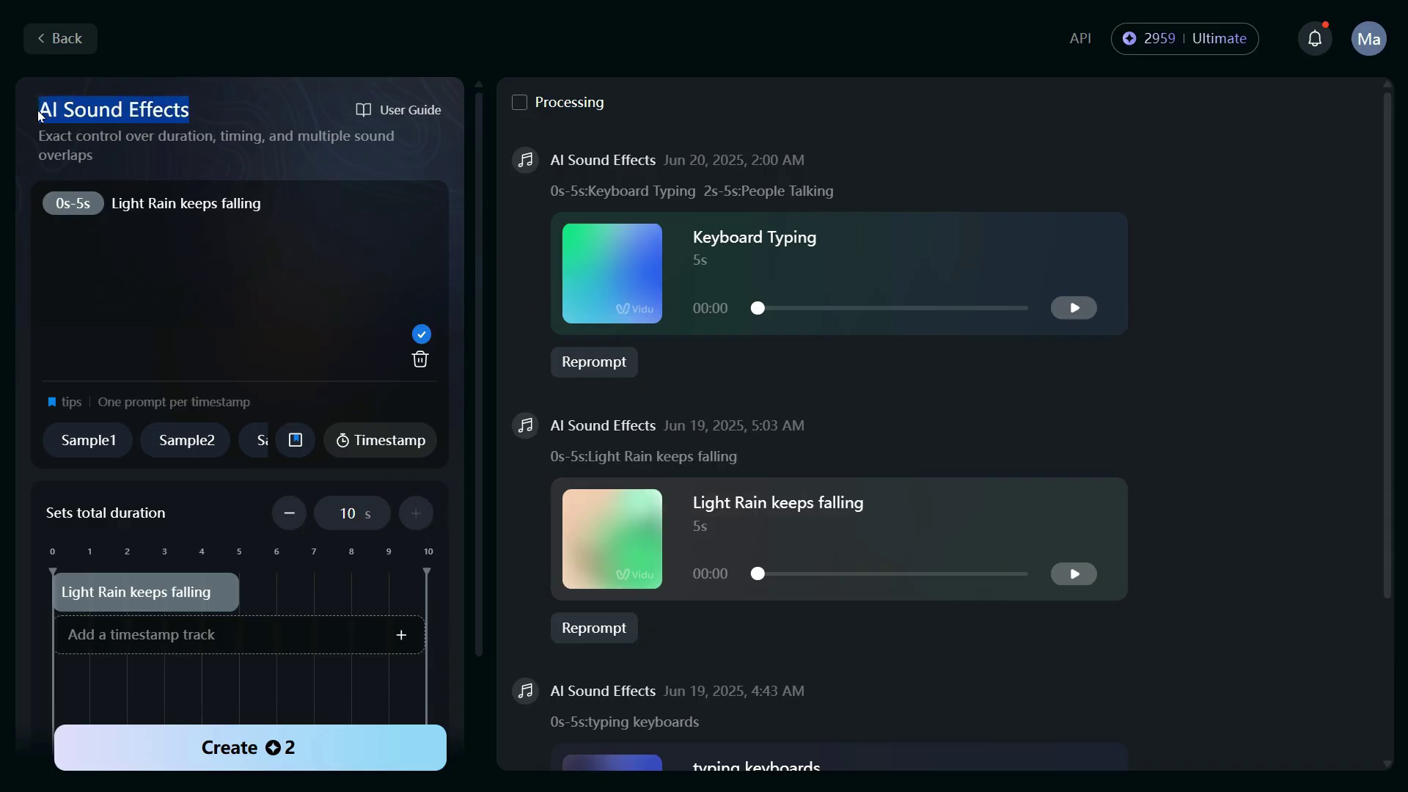
{"action": "scroll", "coordinate": [262, 457], "scroll_direction": "down", "scroll_amount": 2}
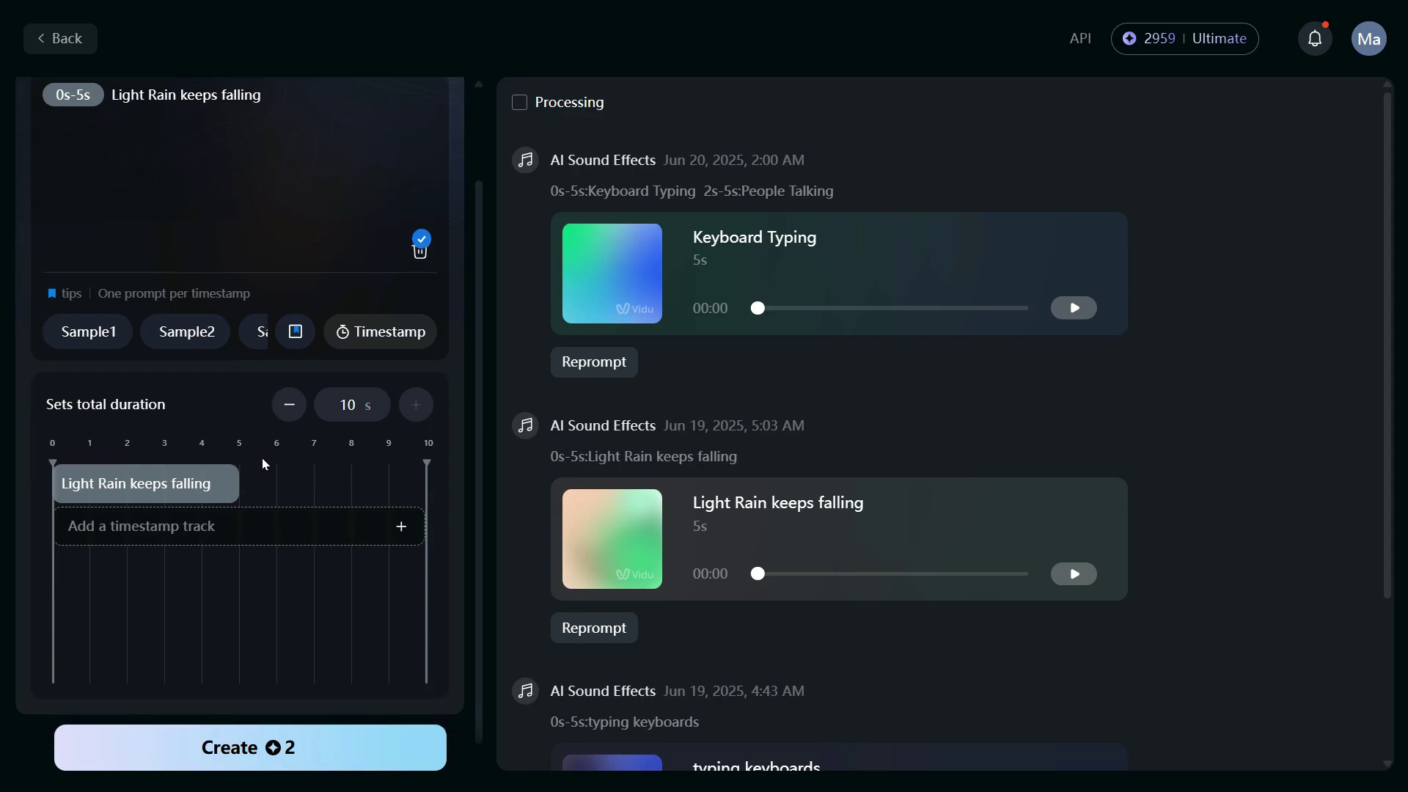
{"action": "scroll", "coordinate": [266, 515], "scroll_direction": "up", "scroll_amount": 2}
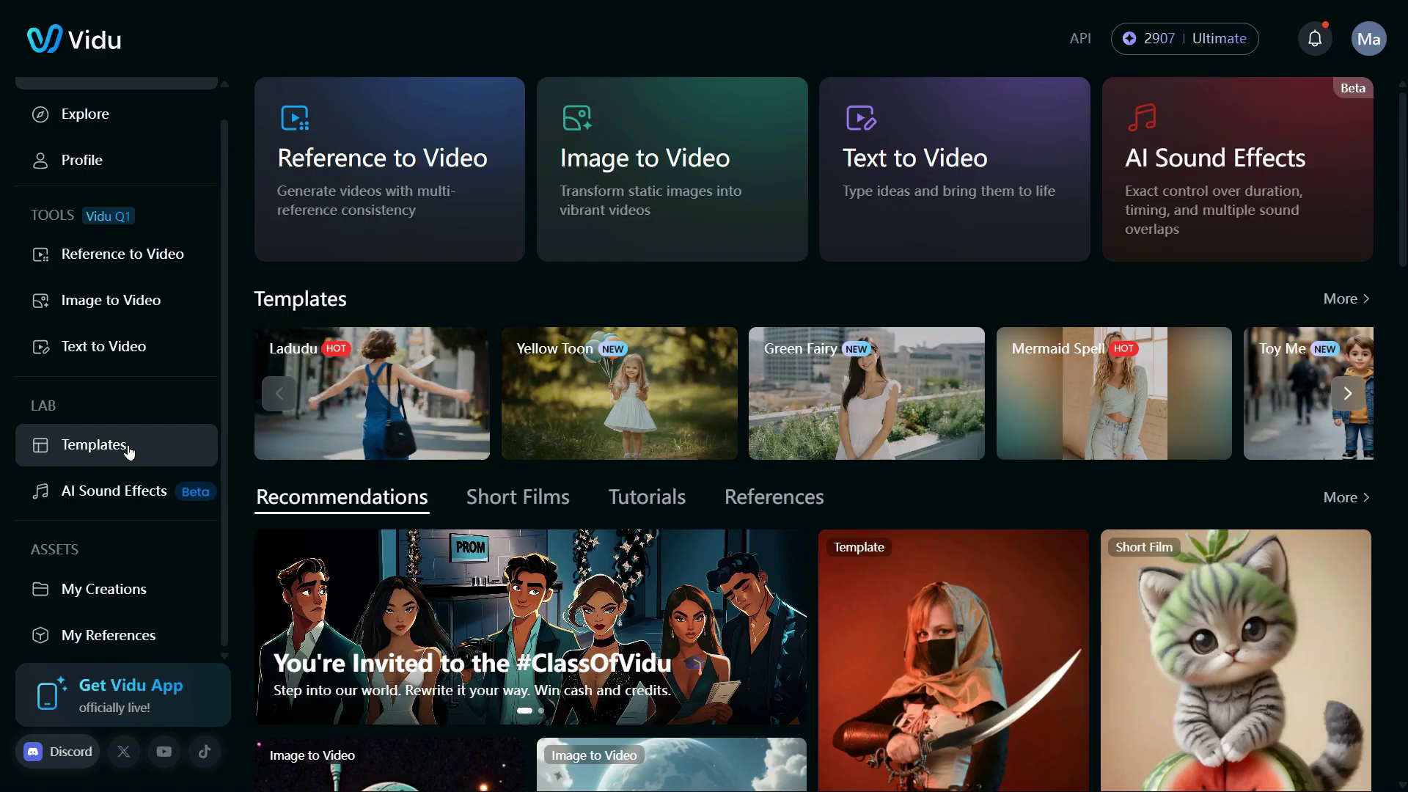
- Start a Punch Out template video with the woman-on-street photo and adjust the video count
{"action": "left_click", "coordinate": [117, 446]}
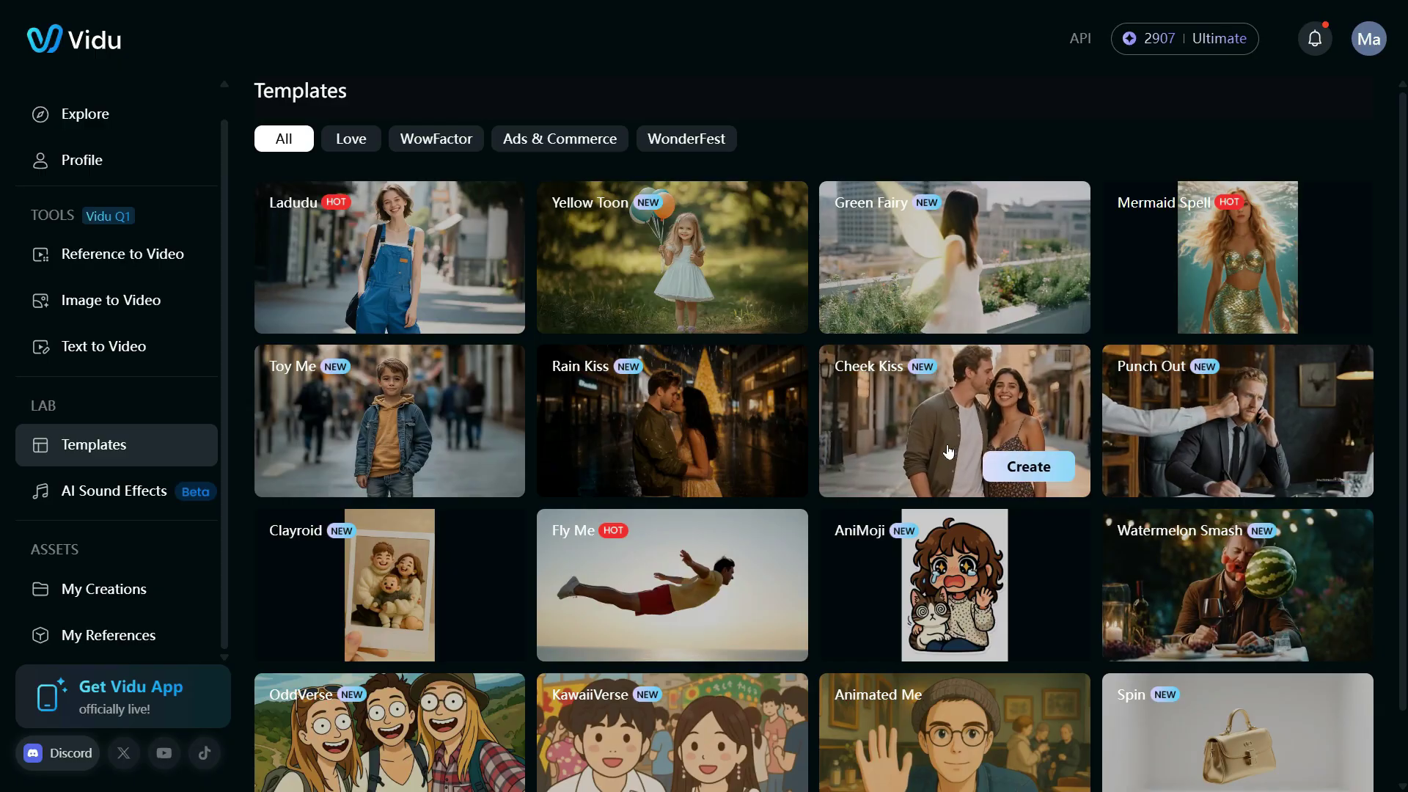
{"action": "scroll", "coordinate": [1031, 455], "scroll_direction": "down", "scroll_amount": 1}
{"action": "scroll", "coordinate": [1044, 477], "scroll_direction": "up", "scroll_amount": 1}
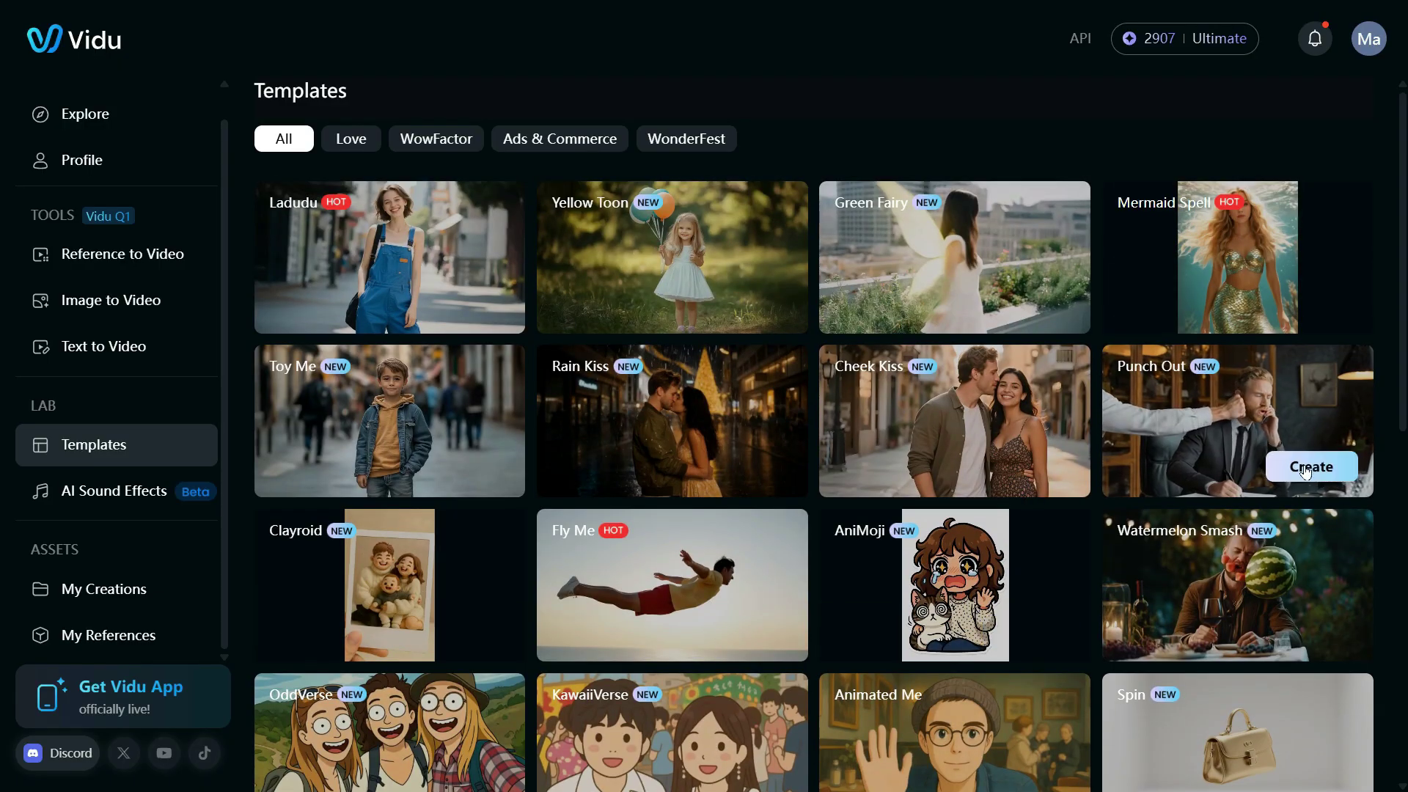
{"action": "left_click", "coordinate": [1304, 470]}
{"action": "left_click", "coordinate": [246, 314]}
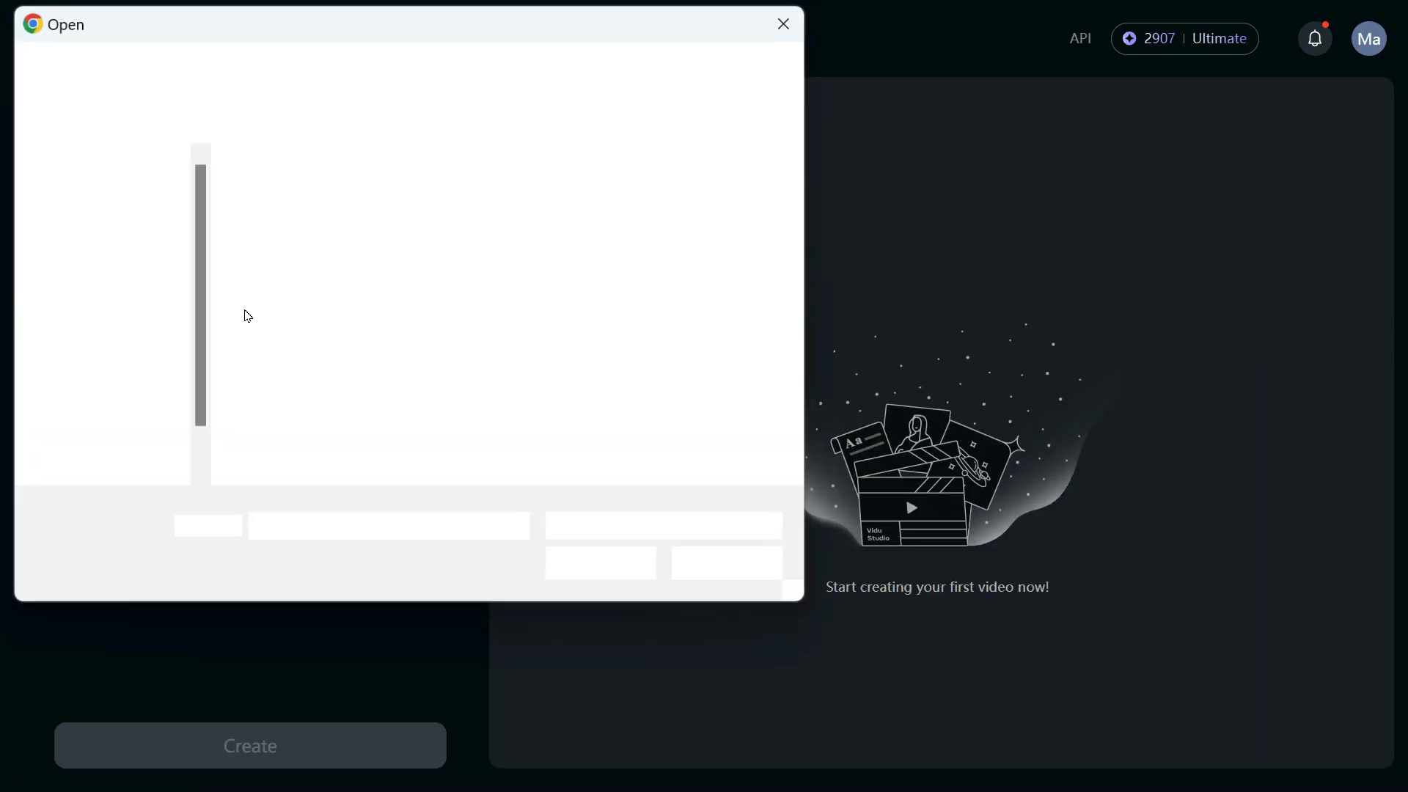
{"action": "double_click", "coordinate": [715, 382]}
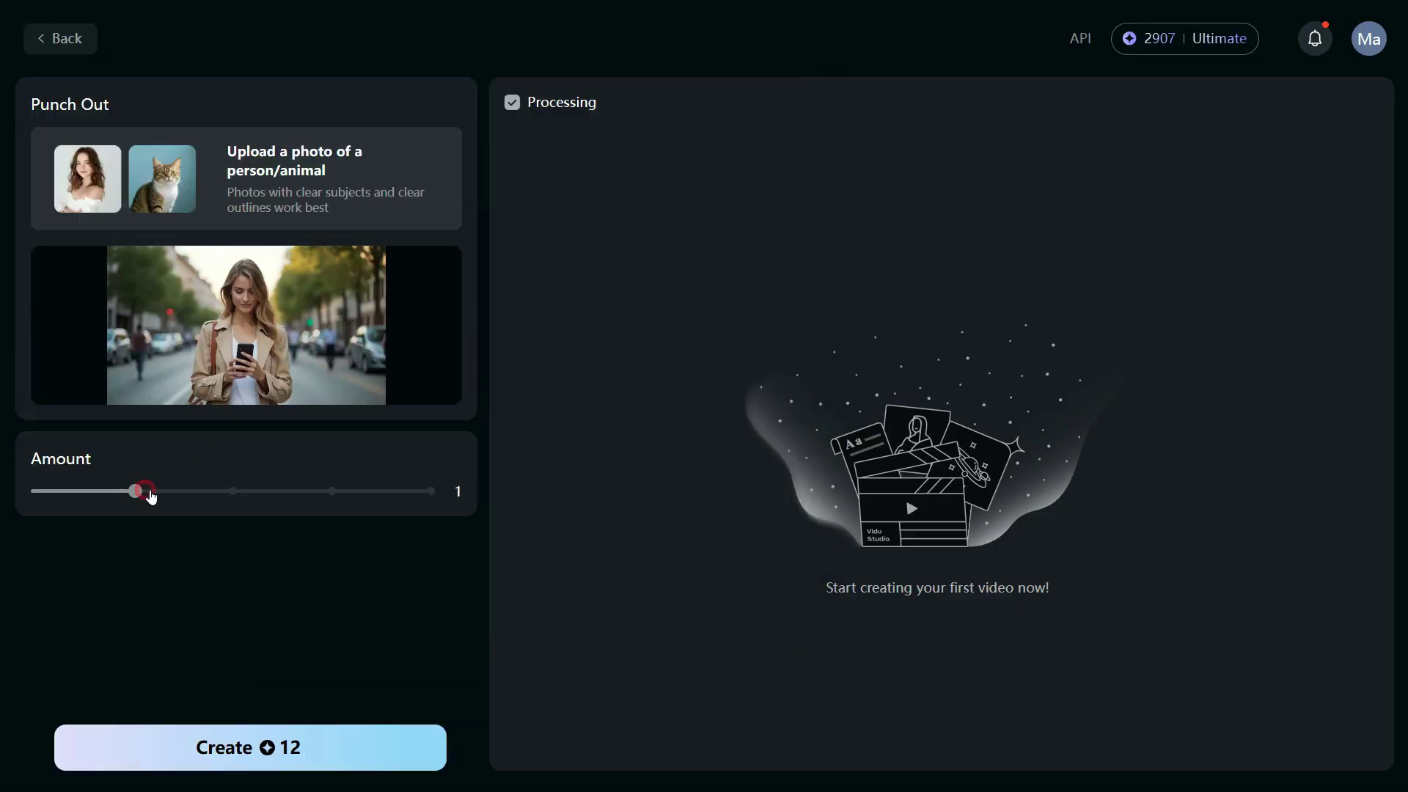
{"action": "left_click", "coordinate": [196, 491]}
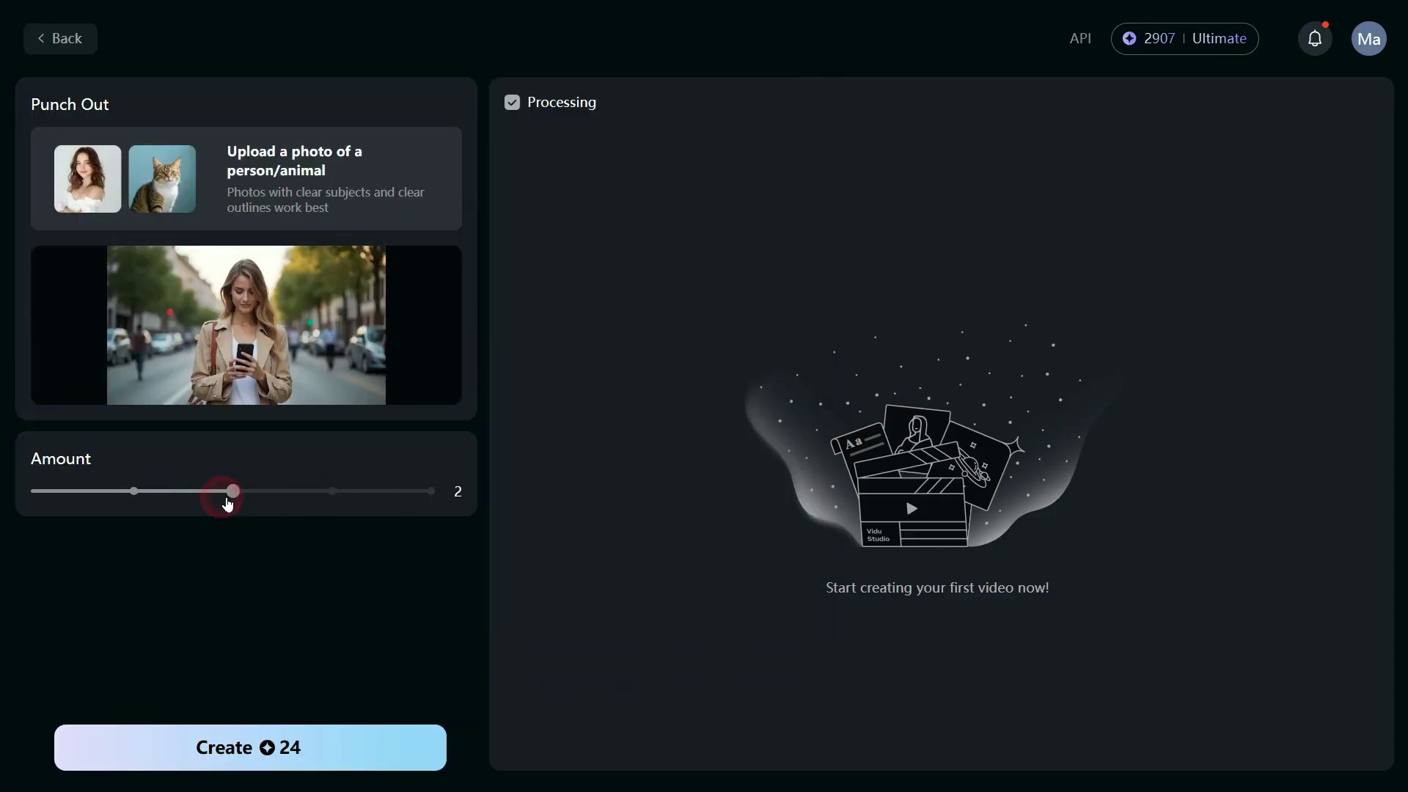